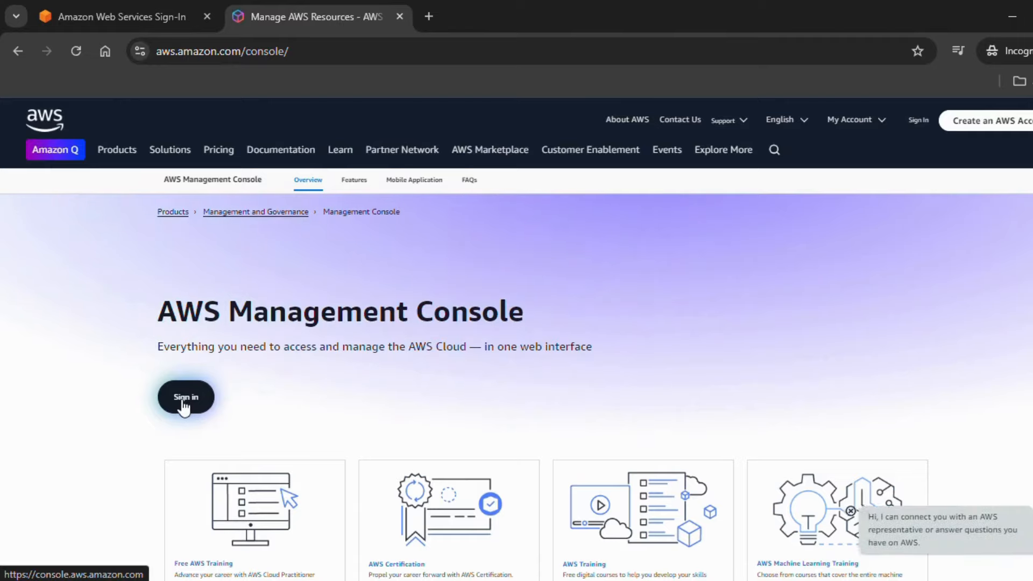
# Step: Sign in as the root user with the account email and password, reaching the MFA prompt
pyautogui.click(184, 403)
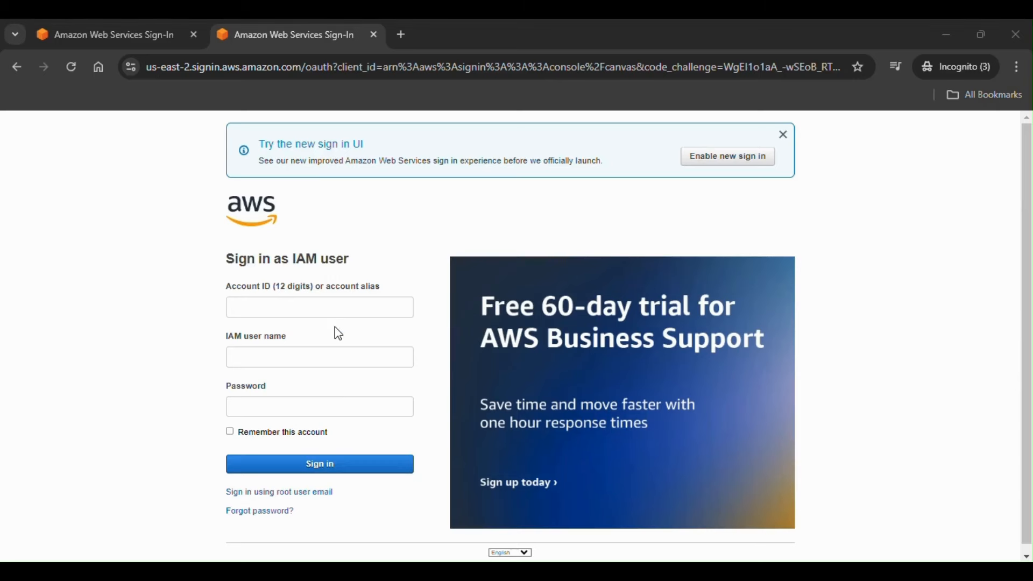
pyautogui.click(320, 497)
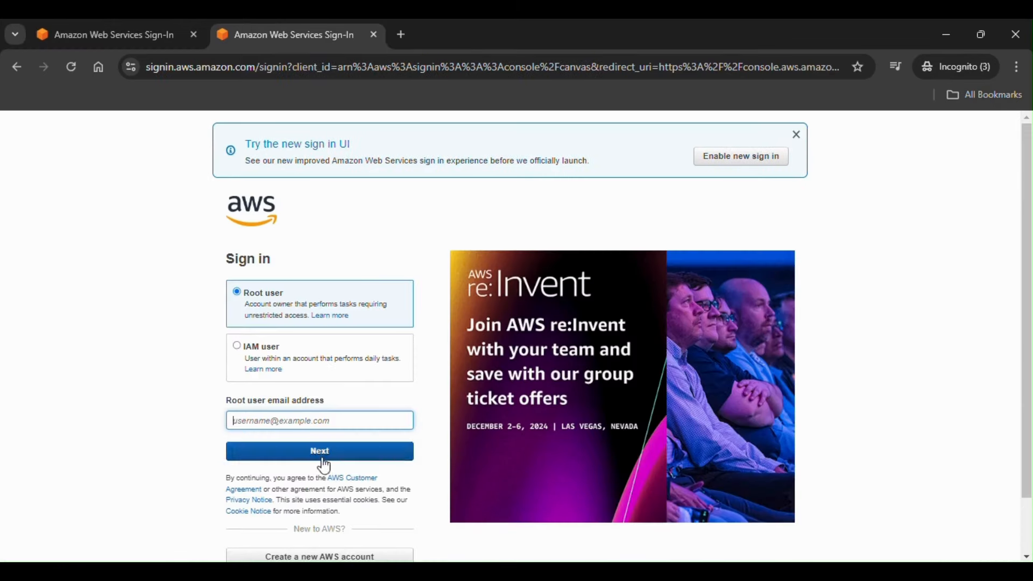
pyautogui.click(331, 420)
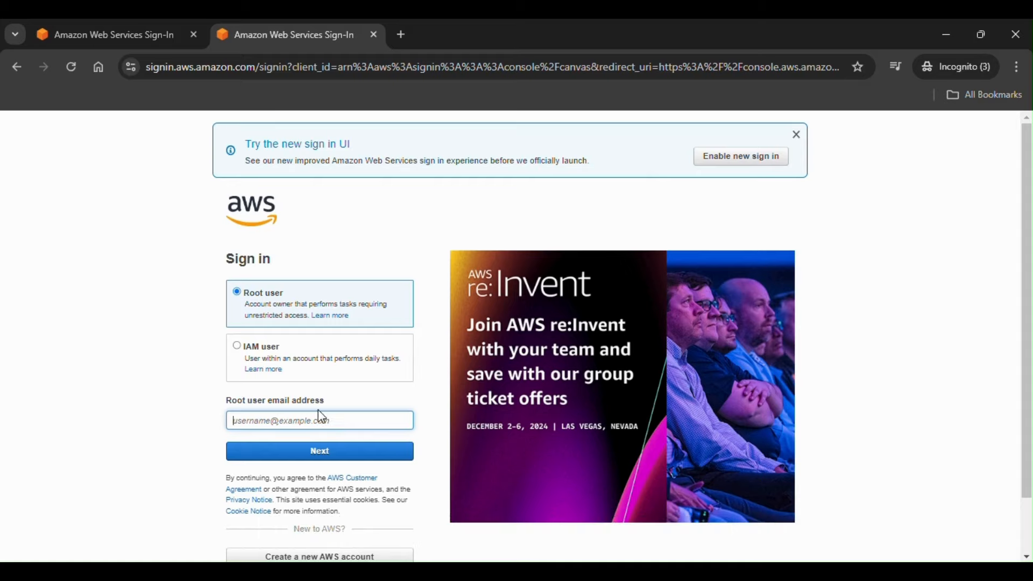
pyautogui.write('at')
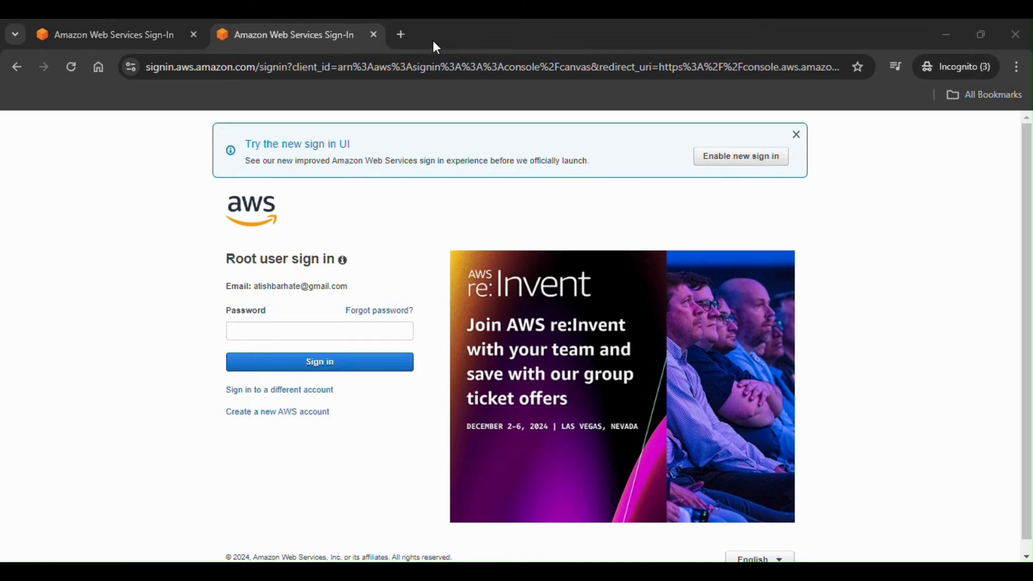
pyautogui.click(317, 332)
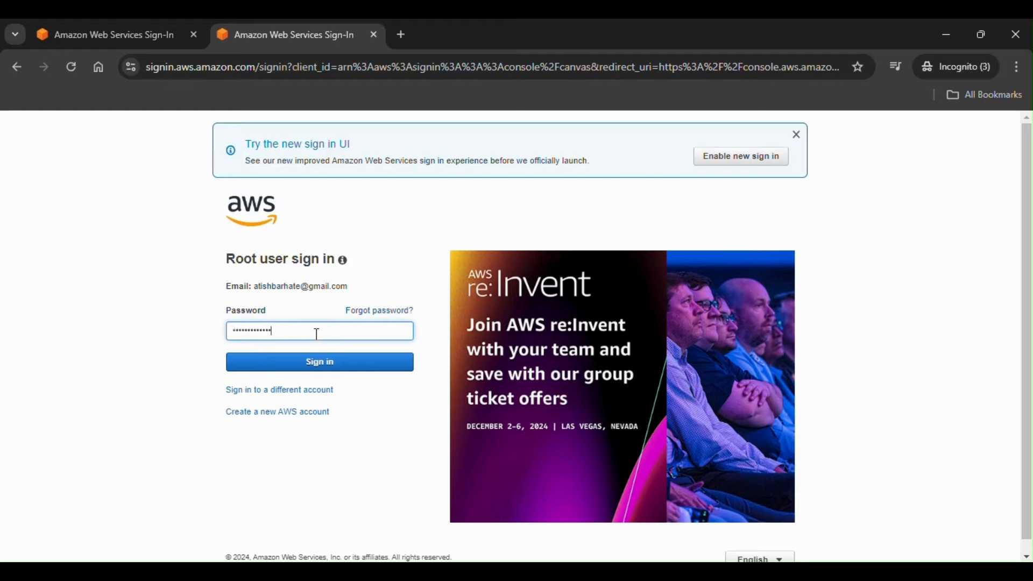
pyautogui.click(326, 369)
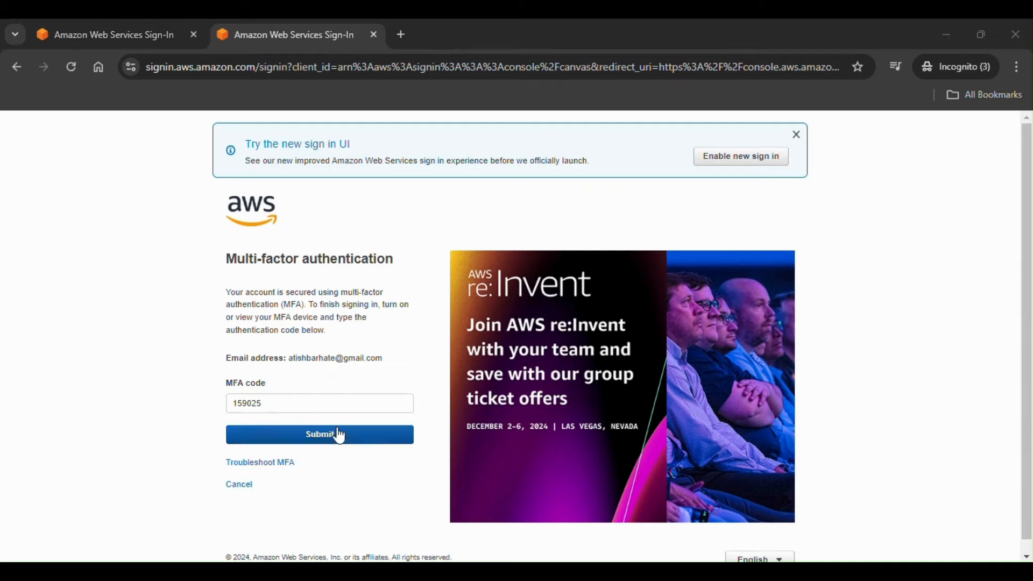
# Step: Submit the MFA code and open EC2 from Recently visited, landing on the Mumbai dashboard
pyautogui.click(344, 441)
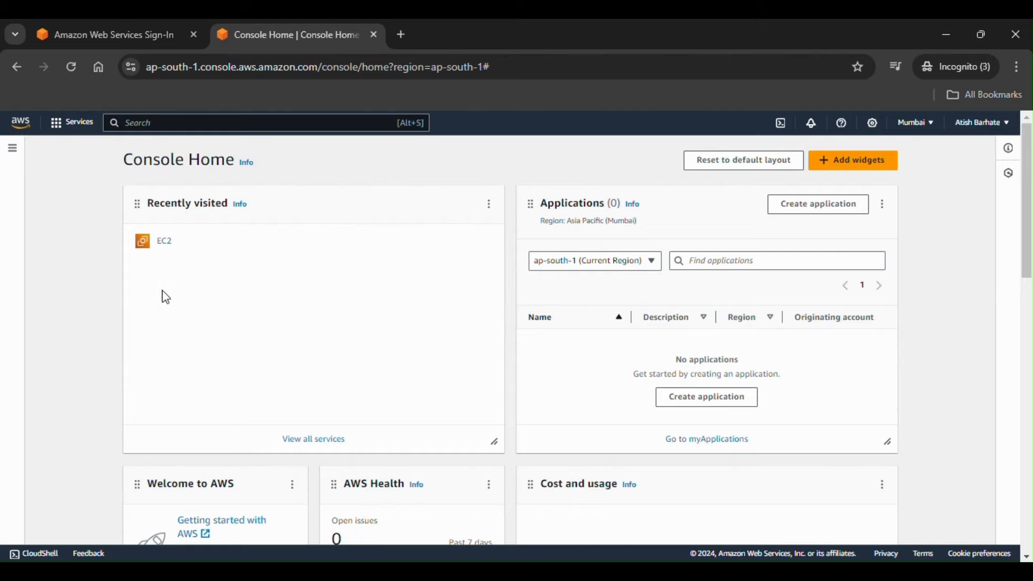
pyautogui.click(166, 246)
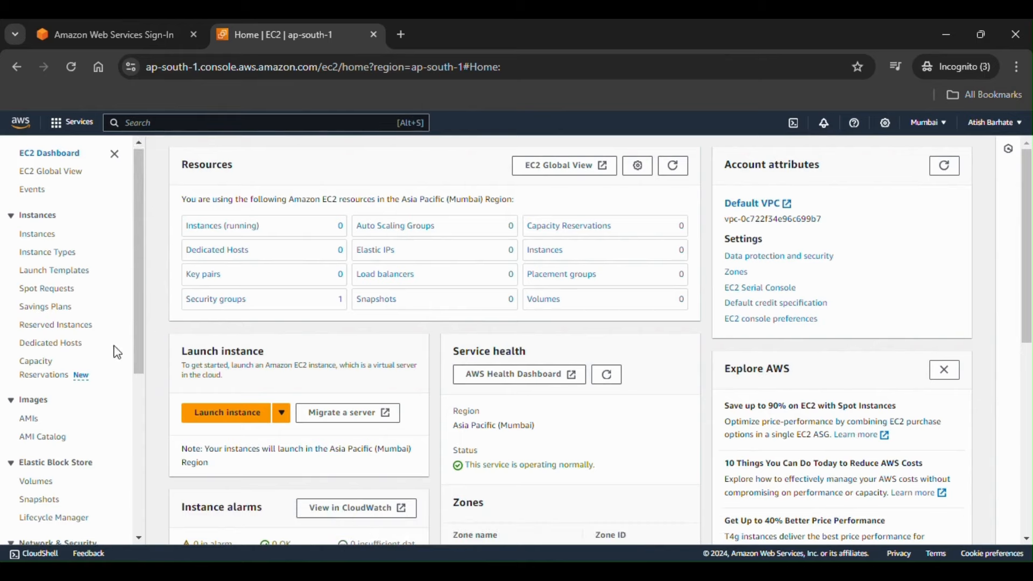
pyautogui.scroll(-3, 118, 353)
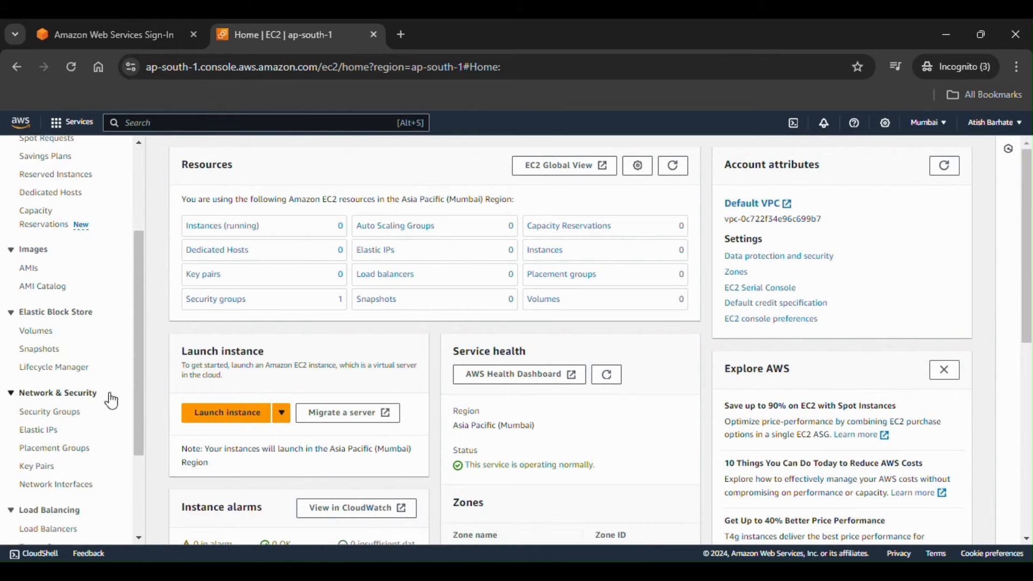
pyautogui.scroll(-3, 86, 452)
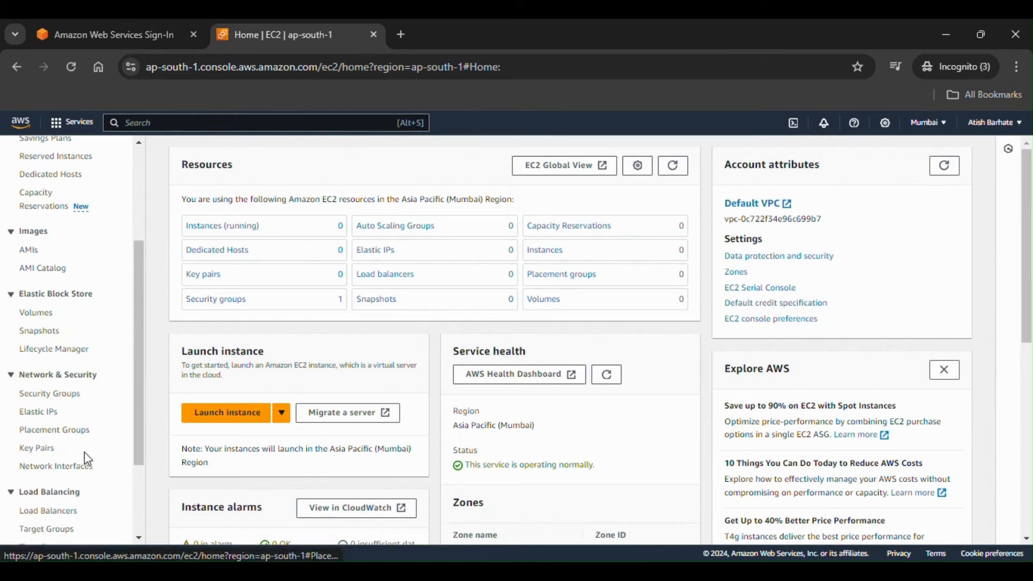
pyautogui.scroll(6, 88, 461)
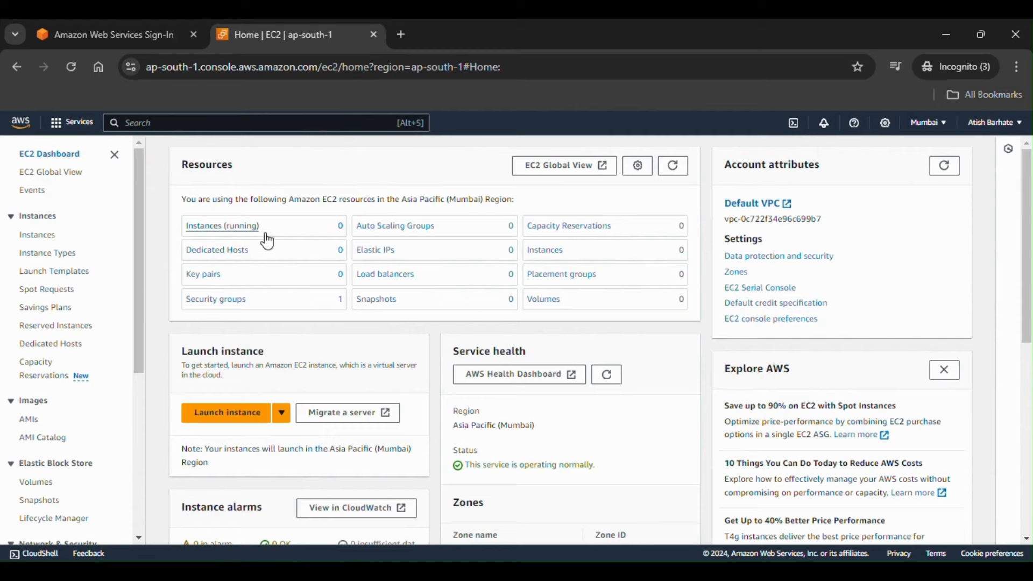
# Step: Start launching a new instance and name it KEPLTEST
pyautogui.click(254, 418)
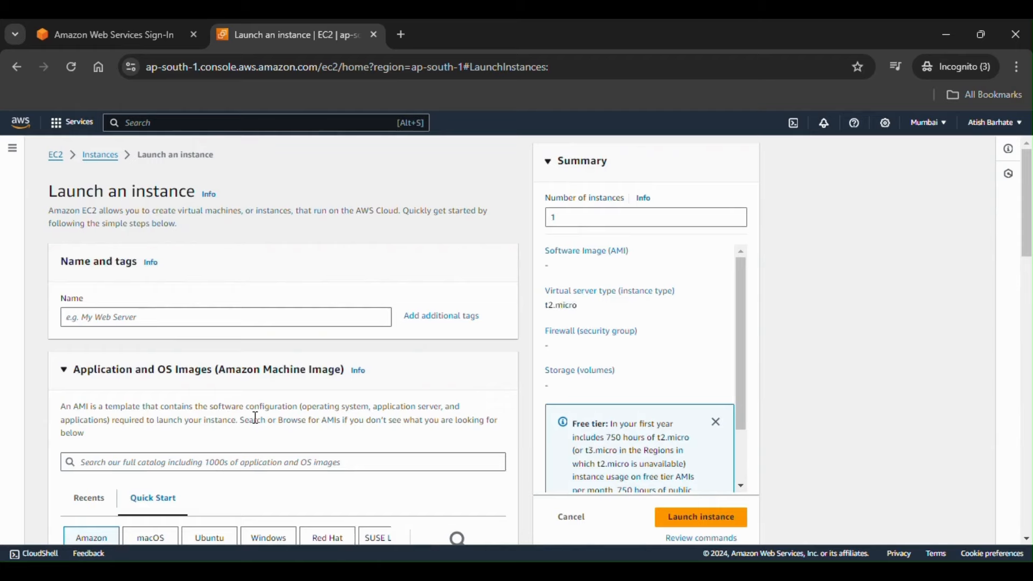
pyautogui.scroll(-1, 256, 417)
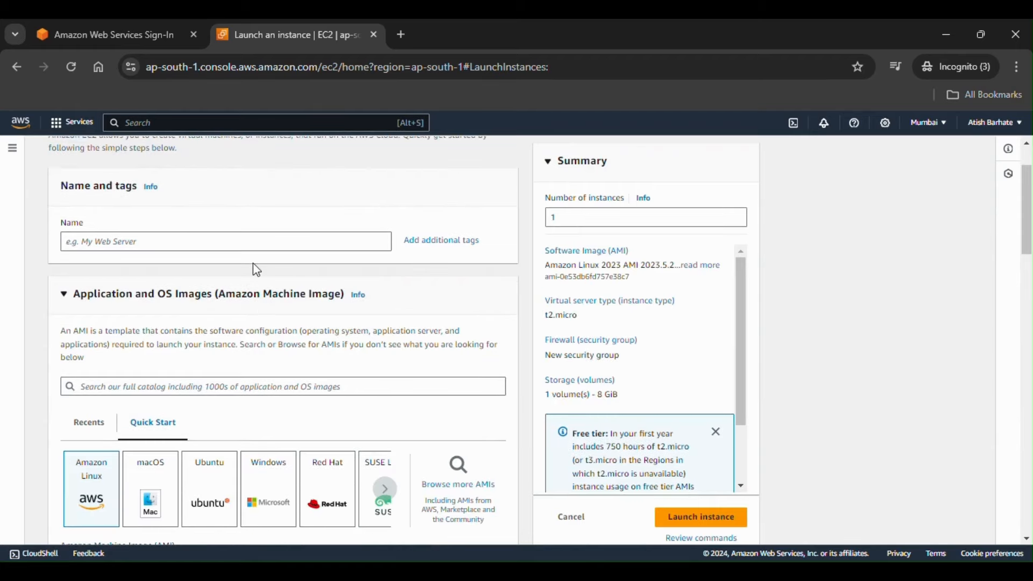
pyautogui.click(257, 246)
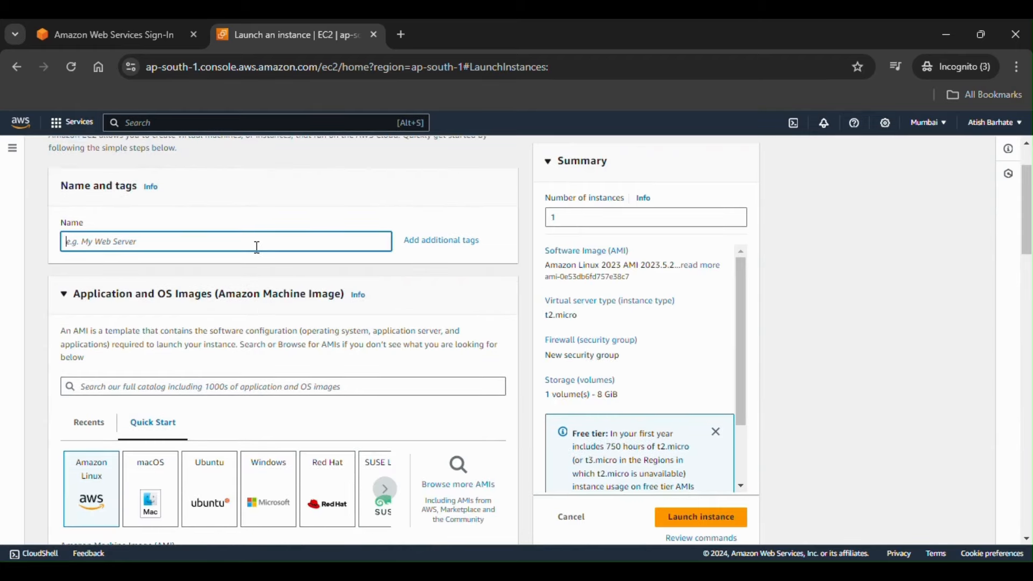
pyautogui.write('KEPLTEST')
# Step: Choose Windows with the Microsoft Windows Server 2022 Base AMI
pyautogui.scroll(-1, 296, 360)
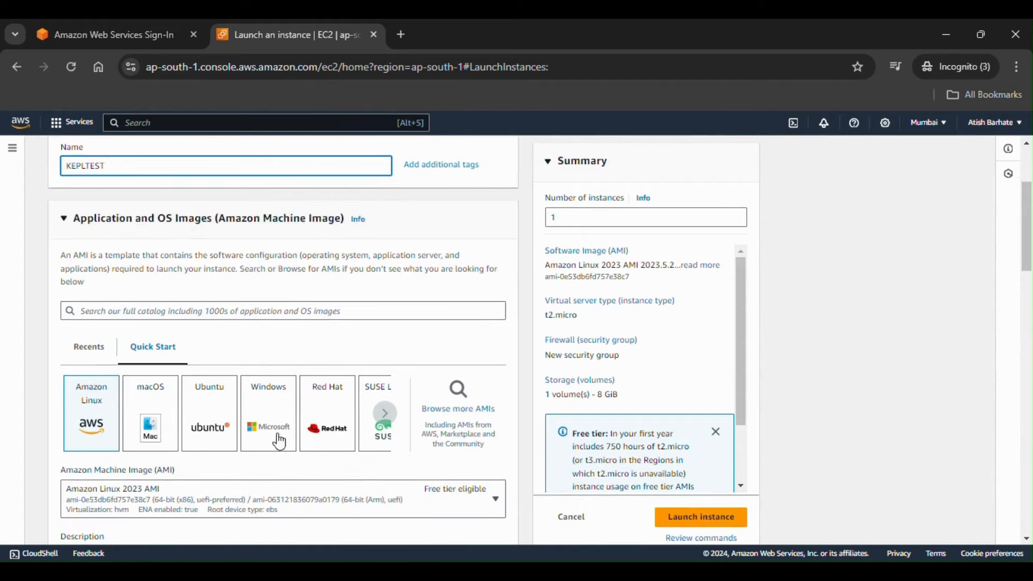
pyautogui.click(386, 415)
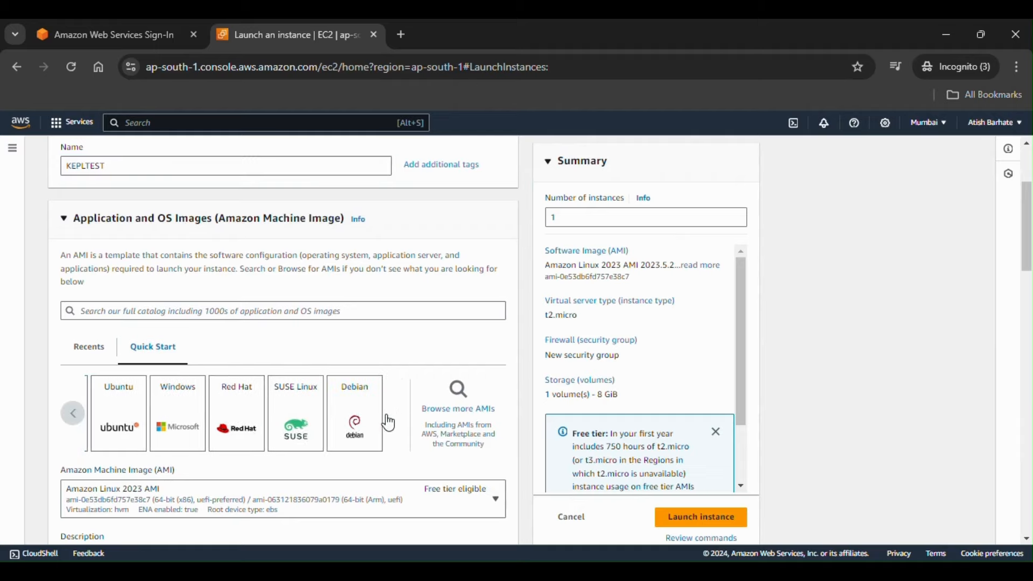
pyautogui.click(185, 413)
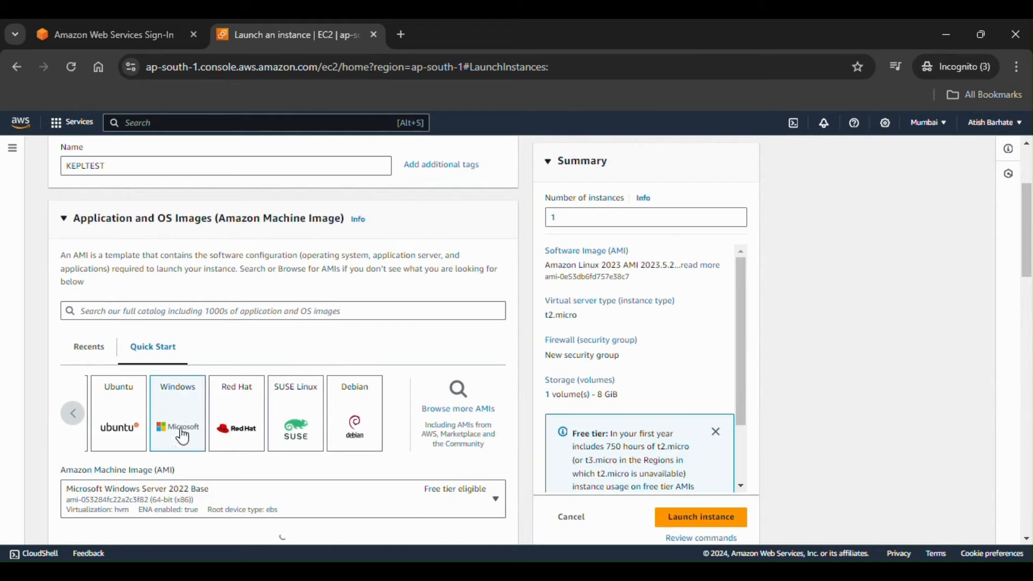
pyautogui.scroll(-3, 242, 514)
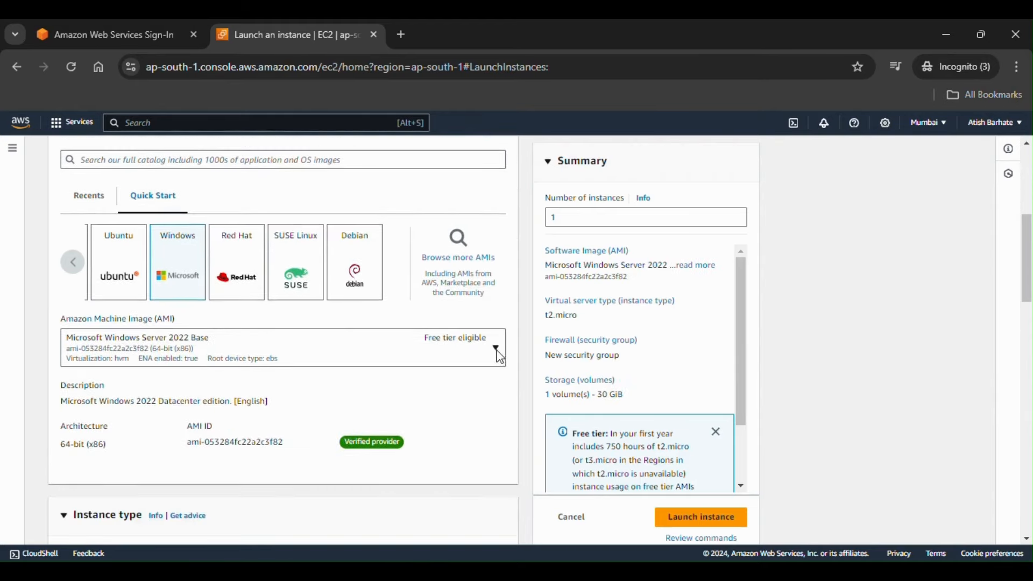
pyautogui.click(496, 350)
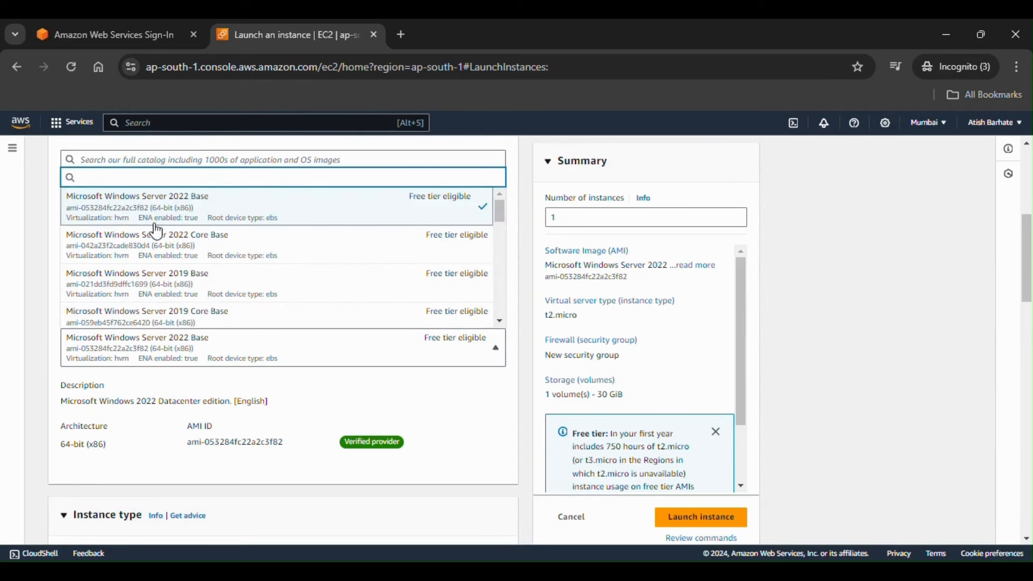
pyautogui.click(124, 213)
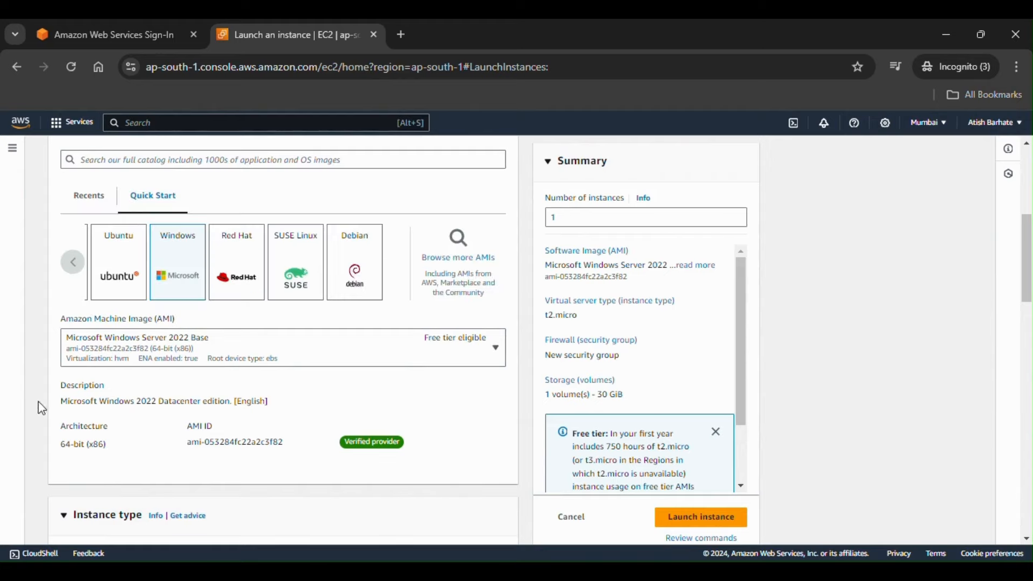
# Step: Keep t2.micro as the instance type
pyautogui.scroll(-4, 80, 489)
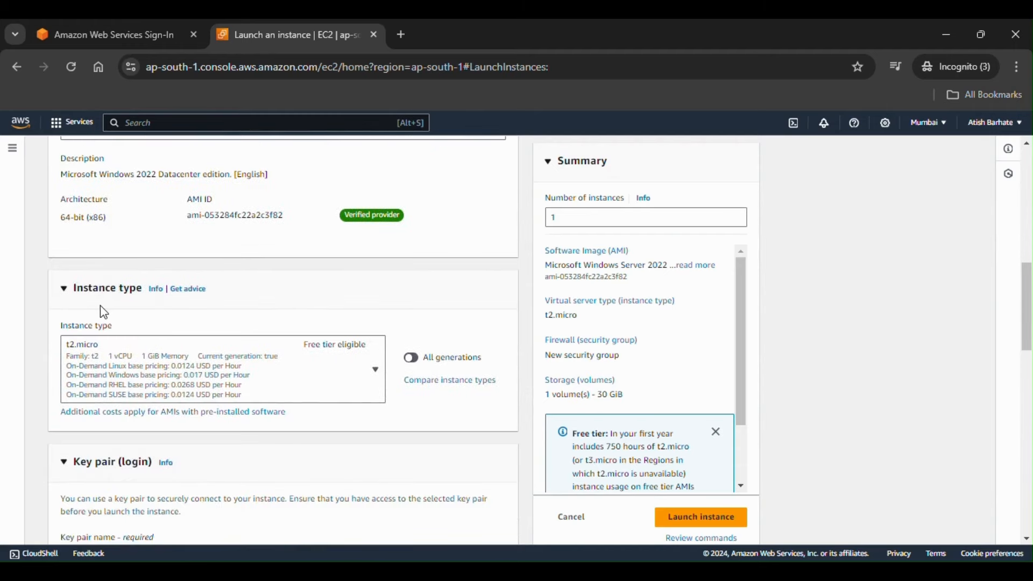
pyautogui.click(91, 354)
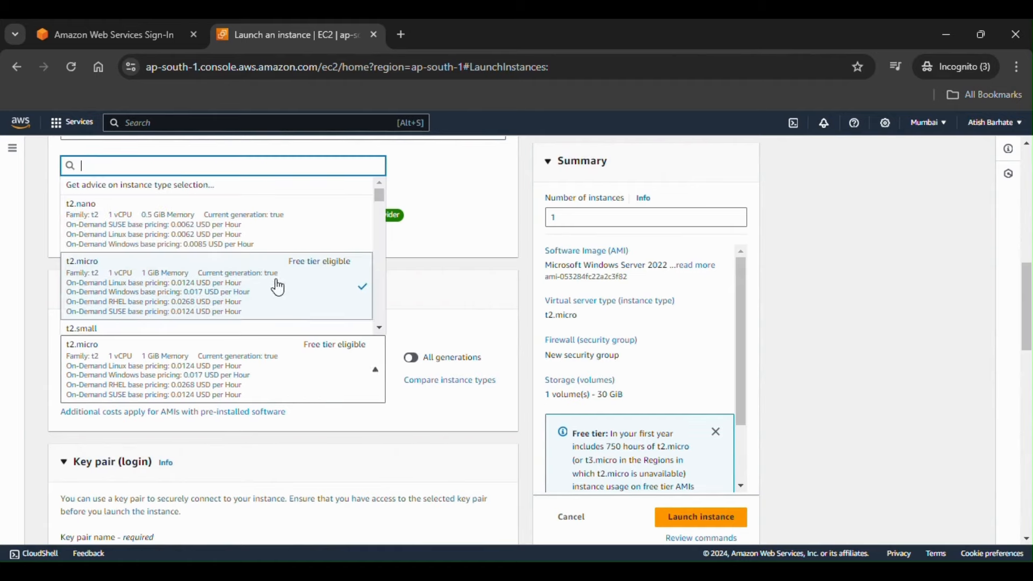
pyautogui.click(468, 298)
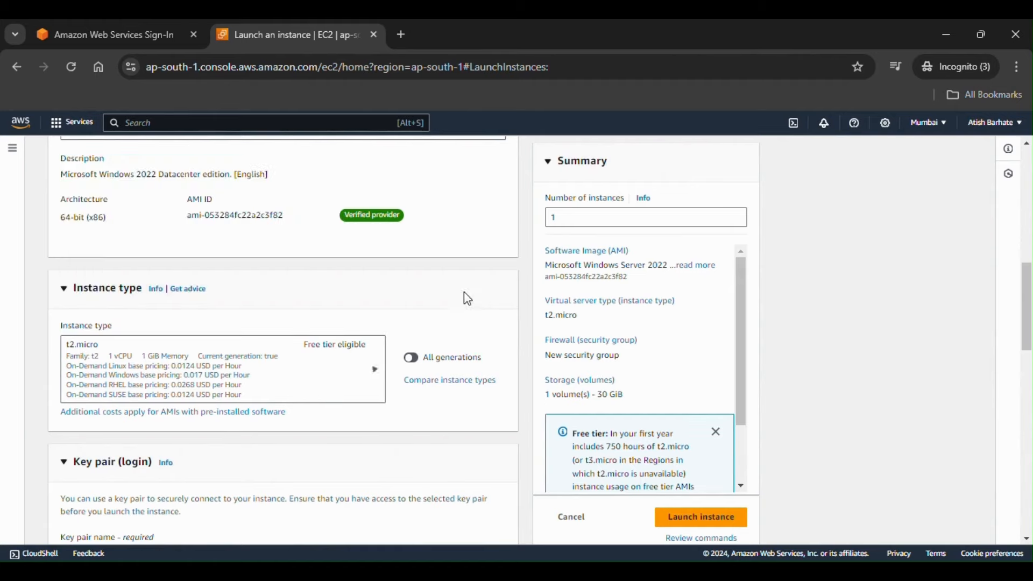
# Step: Create a new key pair named KEPLTEST, saving KEPLTEST (1).pem to Downloads, and dismiss the download notice
pyautogui.scroll(-3, 442, 484)
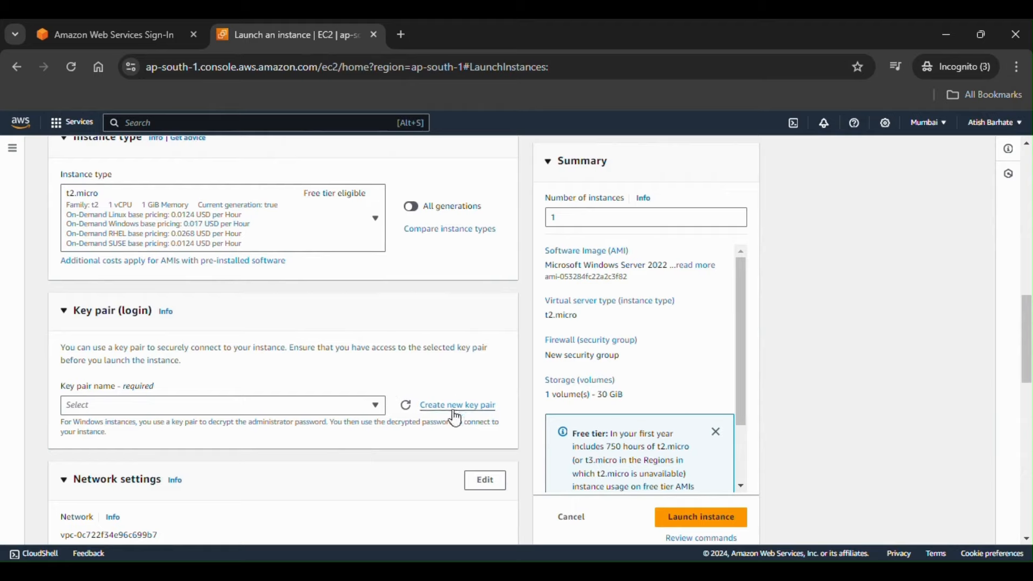
pyautogui.click(376, 407)
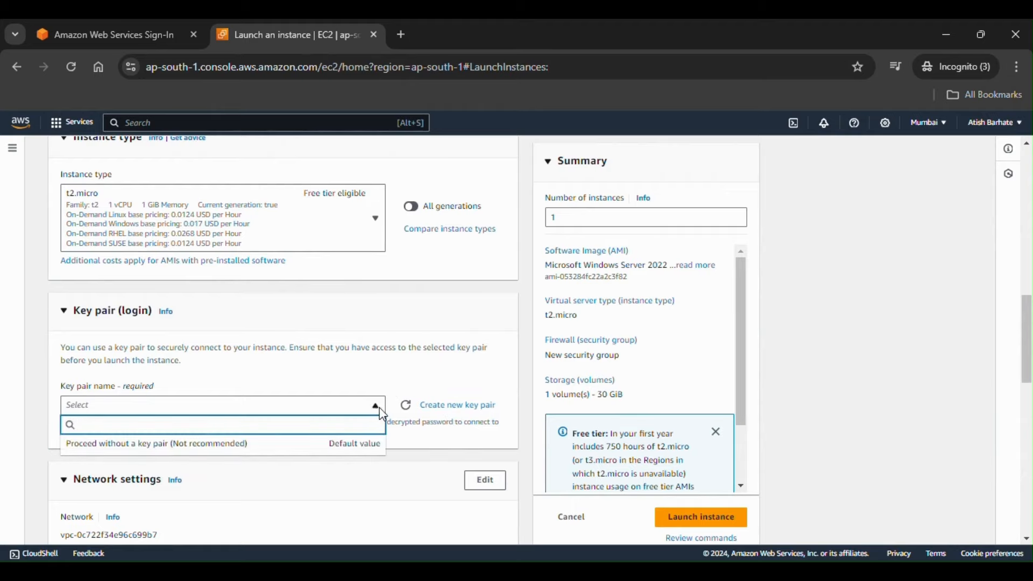
pyautogui.click(442, 415)
pyautogui.click(443, 416)
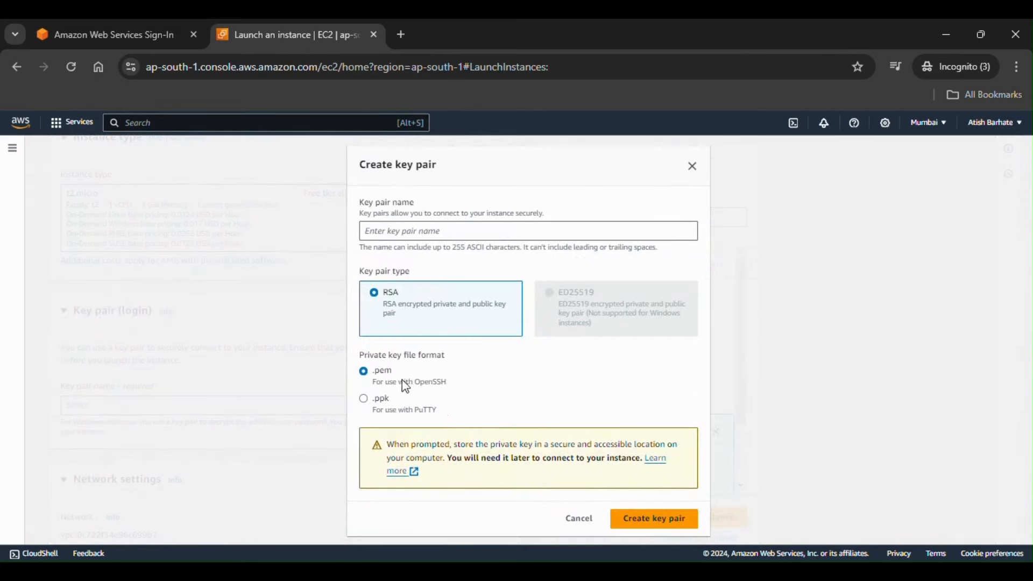
pyautogui.click(427, 225)
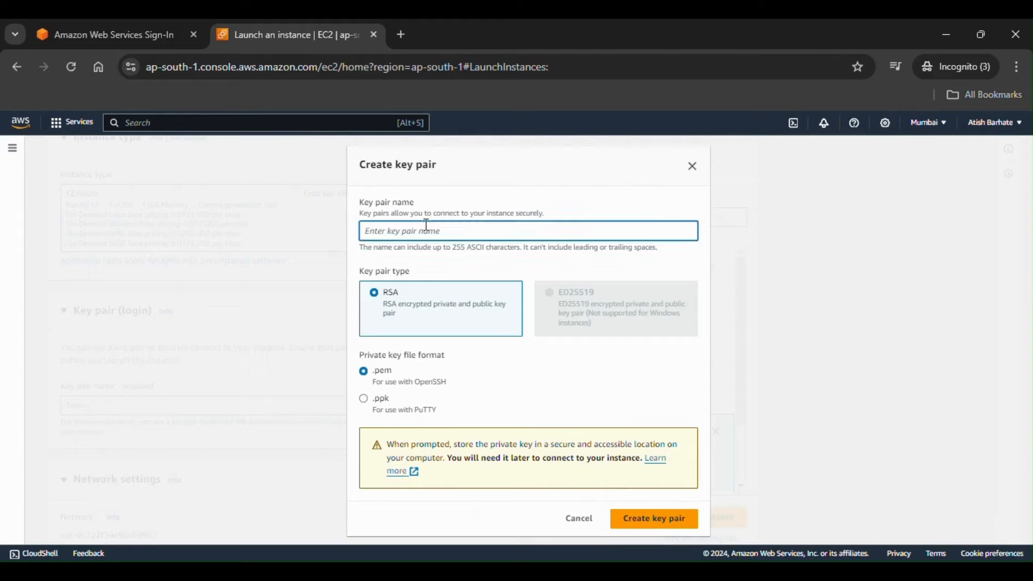
pyautogui.write('KEPLTEST')
pyautogui.click(646, 531)
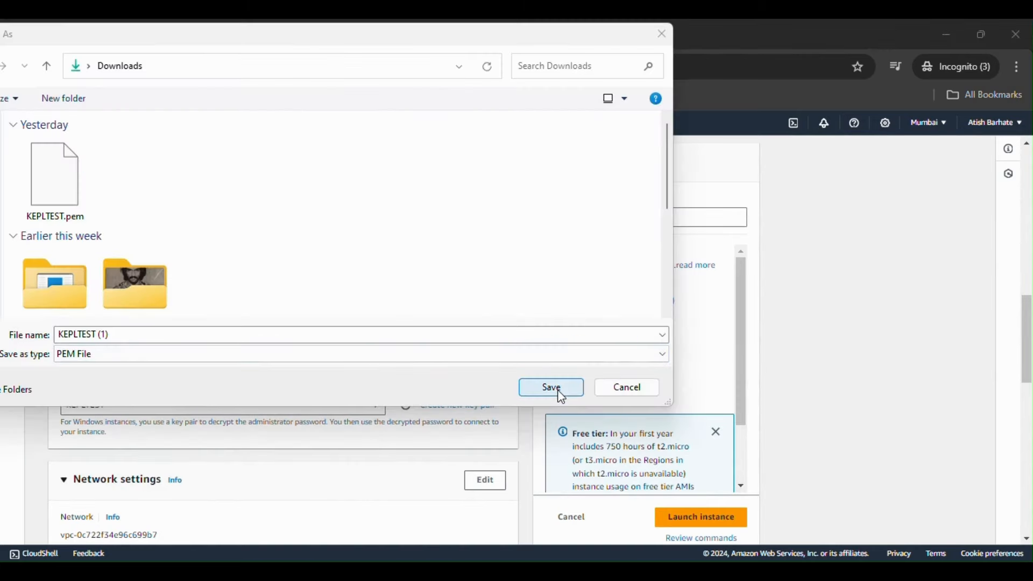
pyautogui.click(552, 388)
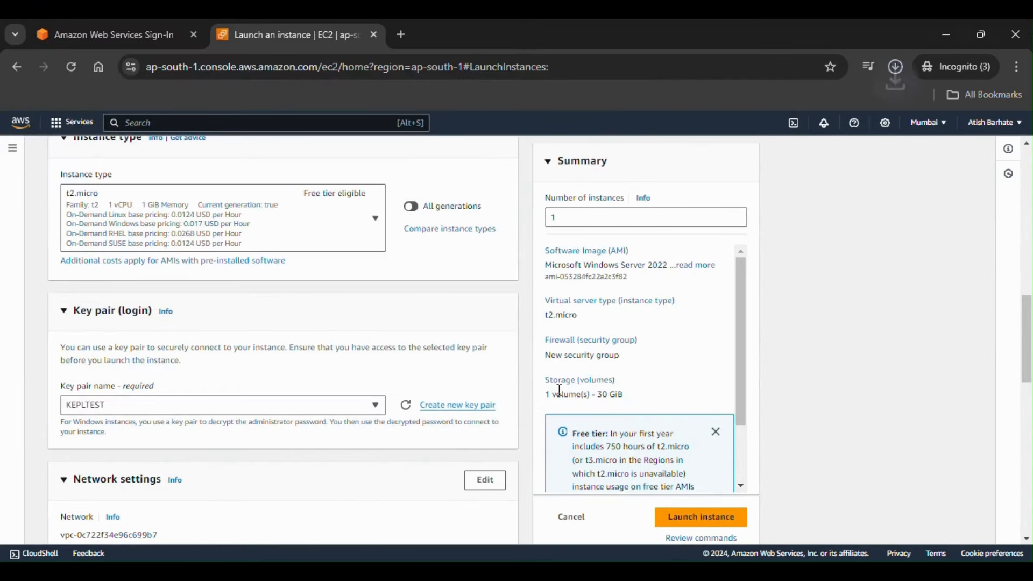
pyautogui.click(854, 32)
# Step: Scroll to Network settings and make them editable
pyautogui.scroll(-1, 323, 508)
pyautogui.scroll(-1, 323, 510)
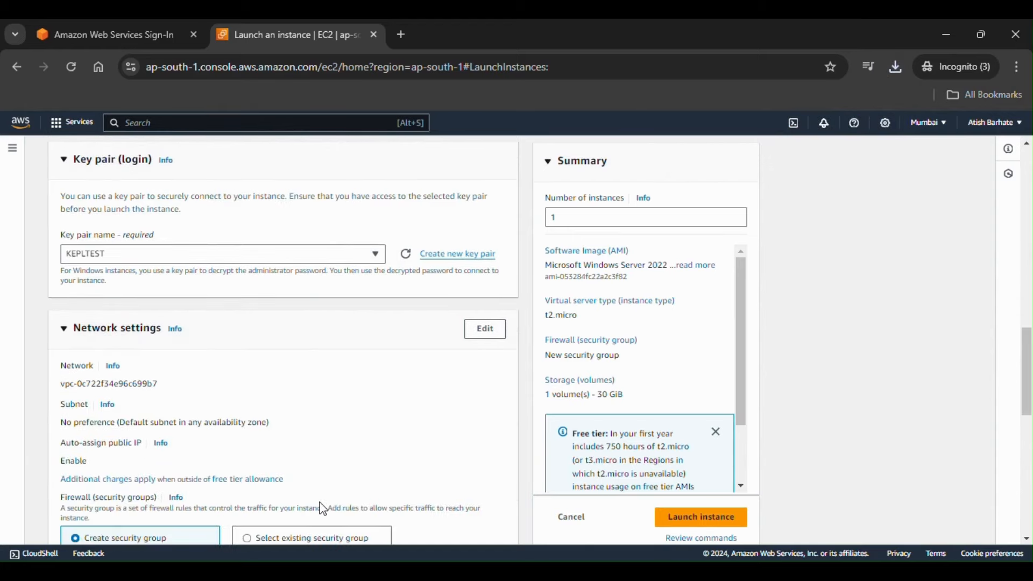
pyautogui.scroll(-3, 318, 479)
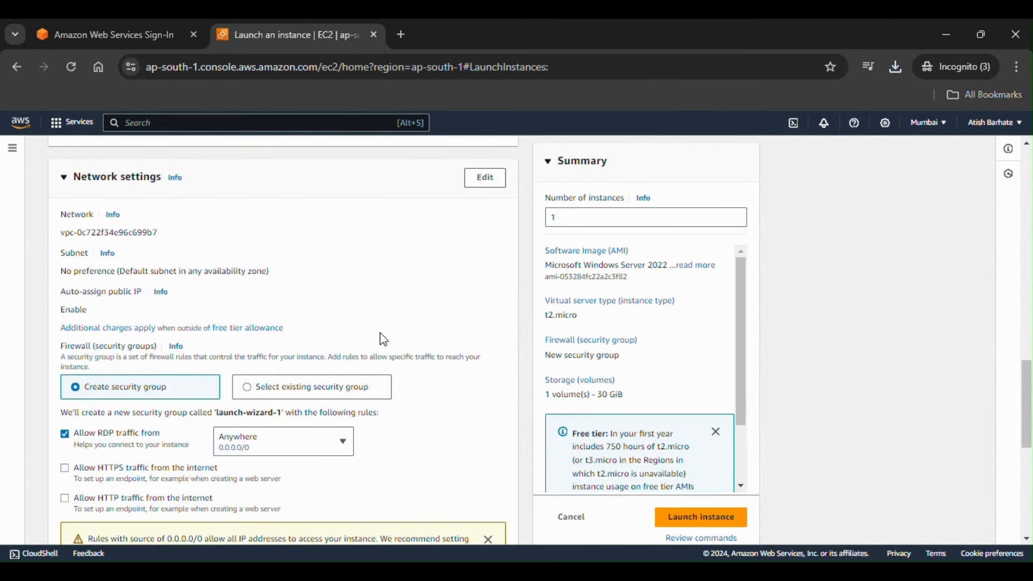
pyautogui.scroll(-2, 381, 341)
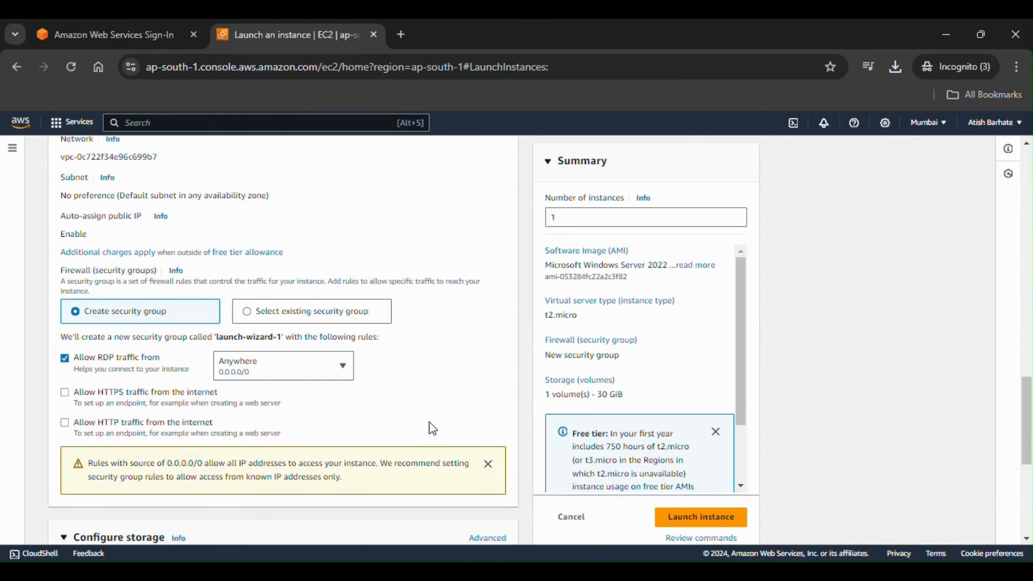
pyautogui.scroll(1, 441, 433)
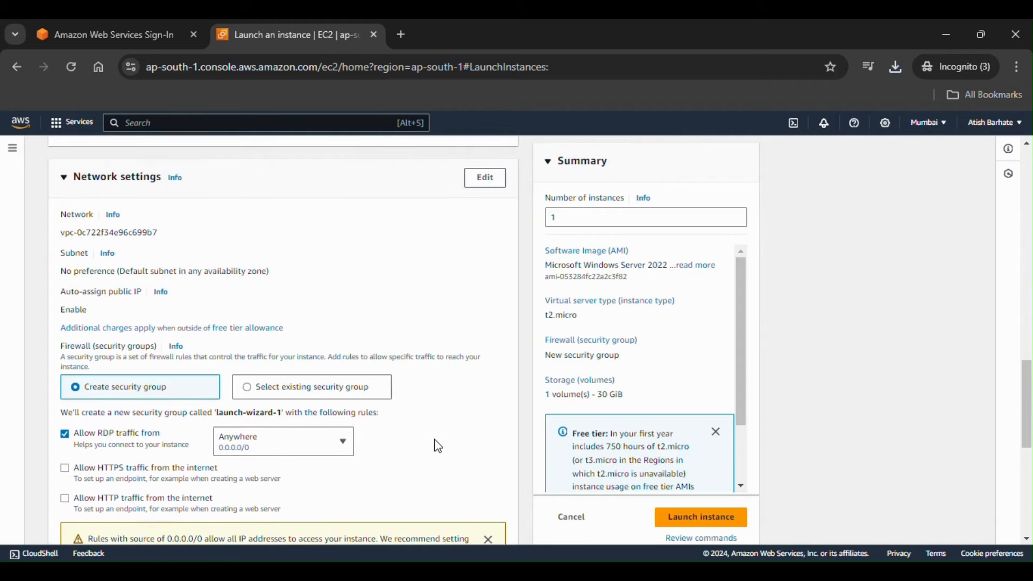
pyautogui.scroll(-1, 438, 474)
pyautogui.scroll(1, 440, 476)
pyautogui.click(486, 178)
# Step: Review the launch-wizard-1 inbound rule: RDP, TCP 3389, source Anywhere
pyautogui.scroll(-4, 425, 370)
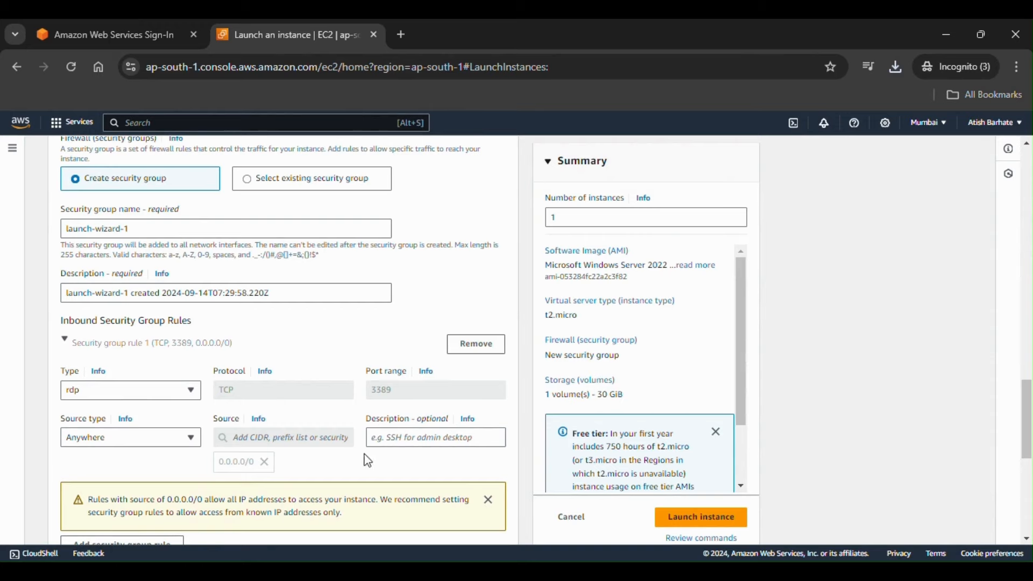
pyautogui.scroll(4, 230, 419)
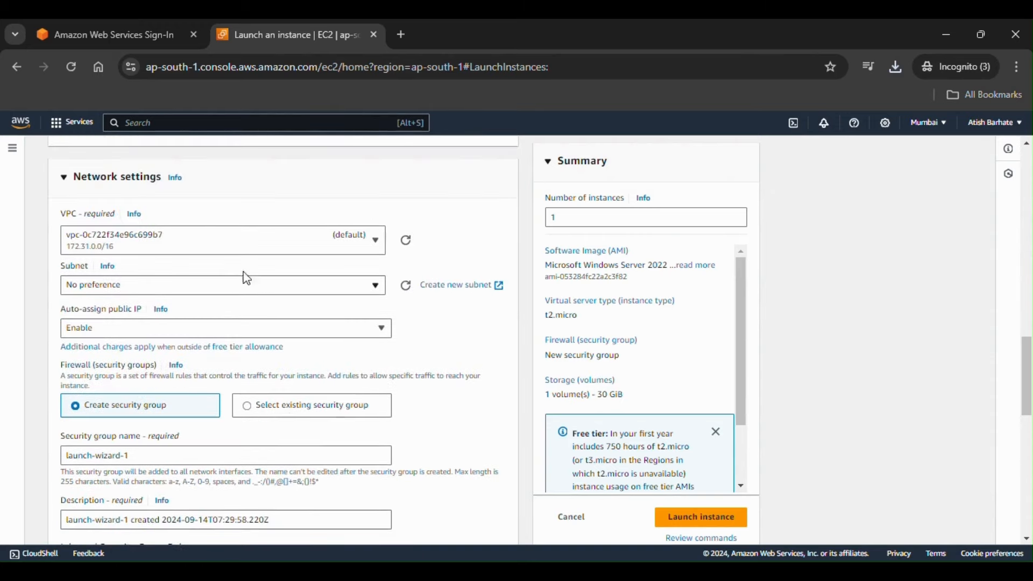
pyautogui.scroll(-1, 272, 433)
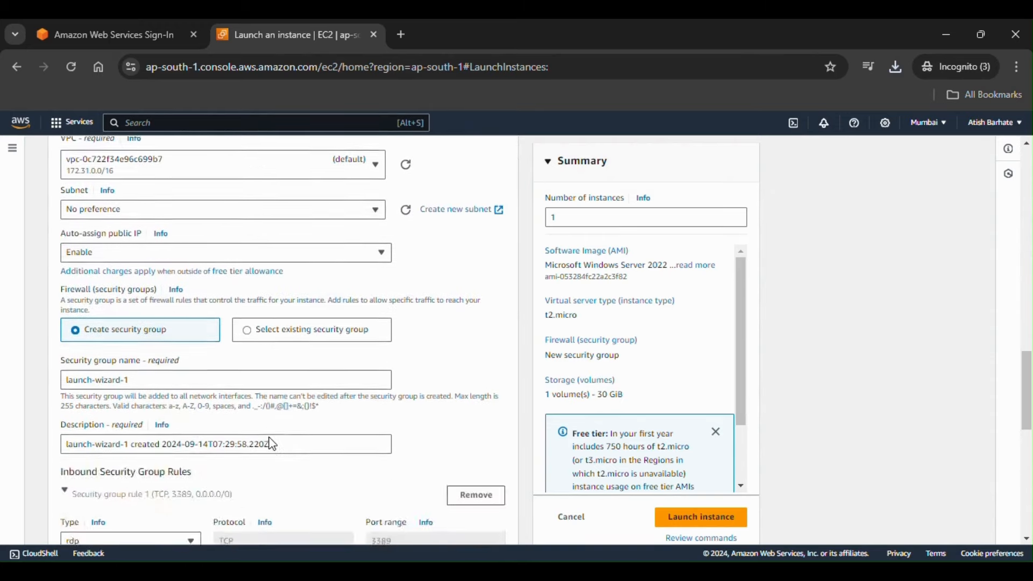
pyautogui.scroll(4, 272, 439)
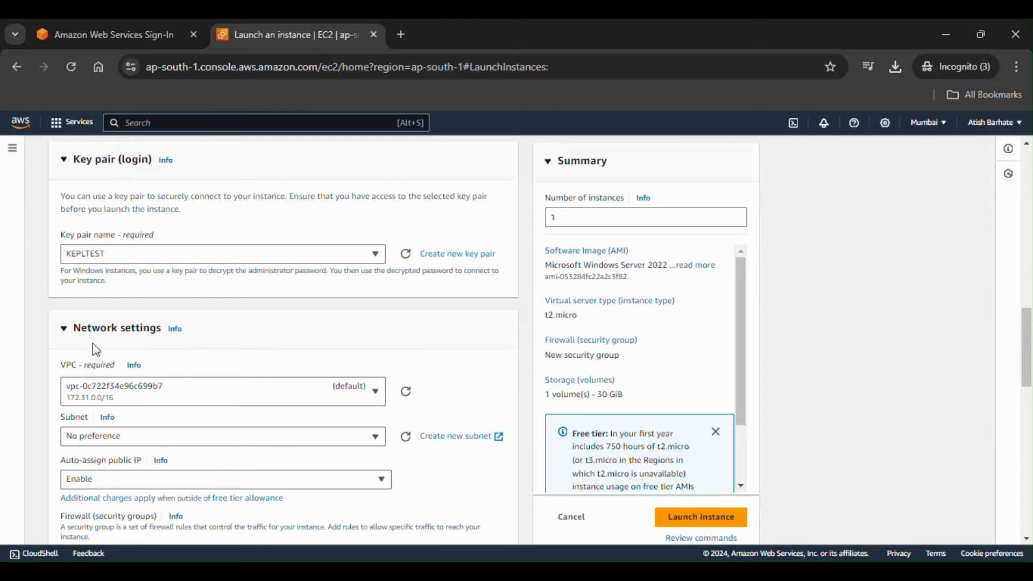
pyautogui.scroll(-8, 218, 412)
pyautogui.scroll(10, 215, 412)
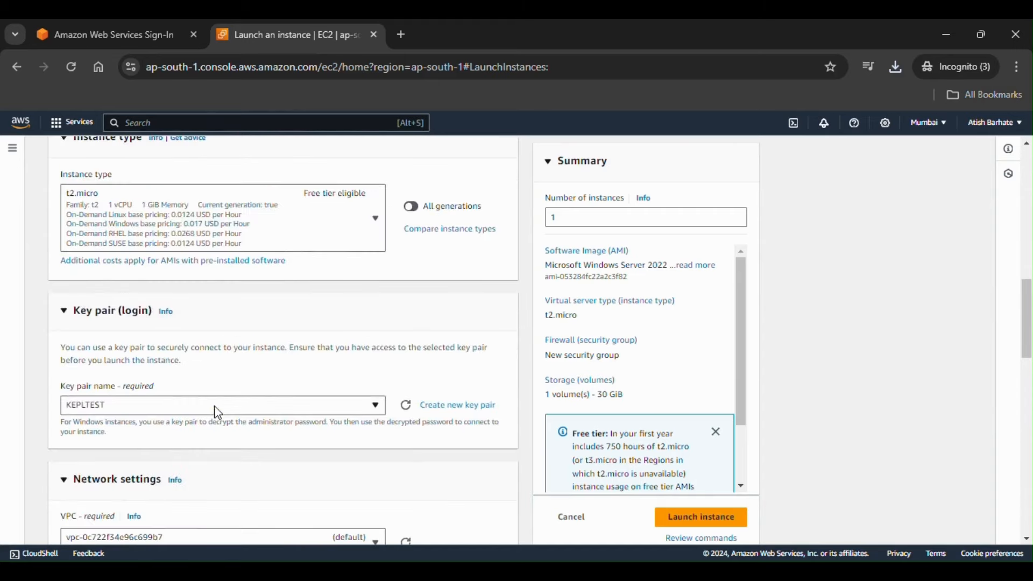
pyautogui.scroll(-3, 212, 410)
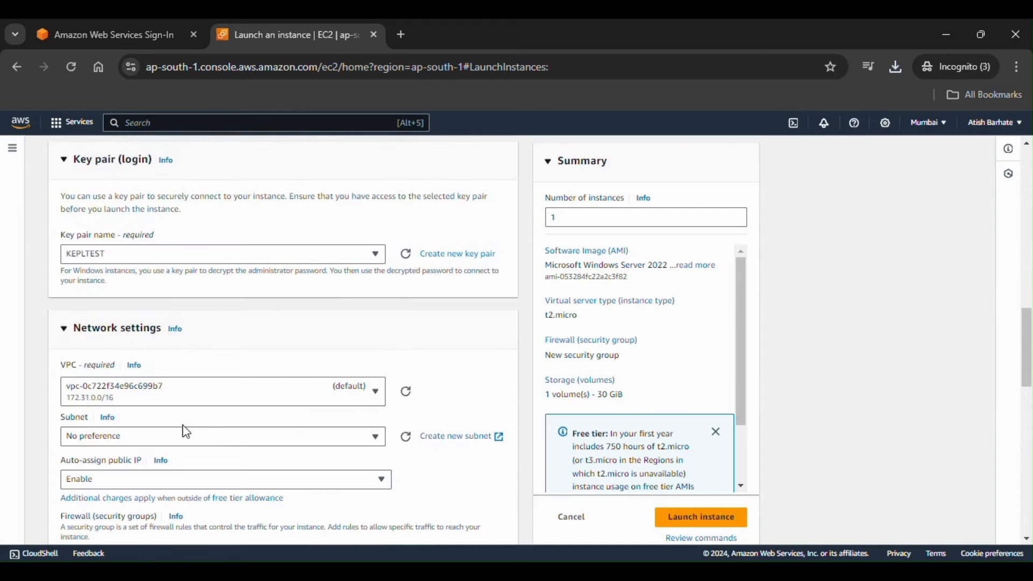
# Step: Collapse Network settings, check the 30 GiB gp2 root volume in Advanced storage, then collapse Storage
pyautogui.click(65, 331)
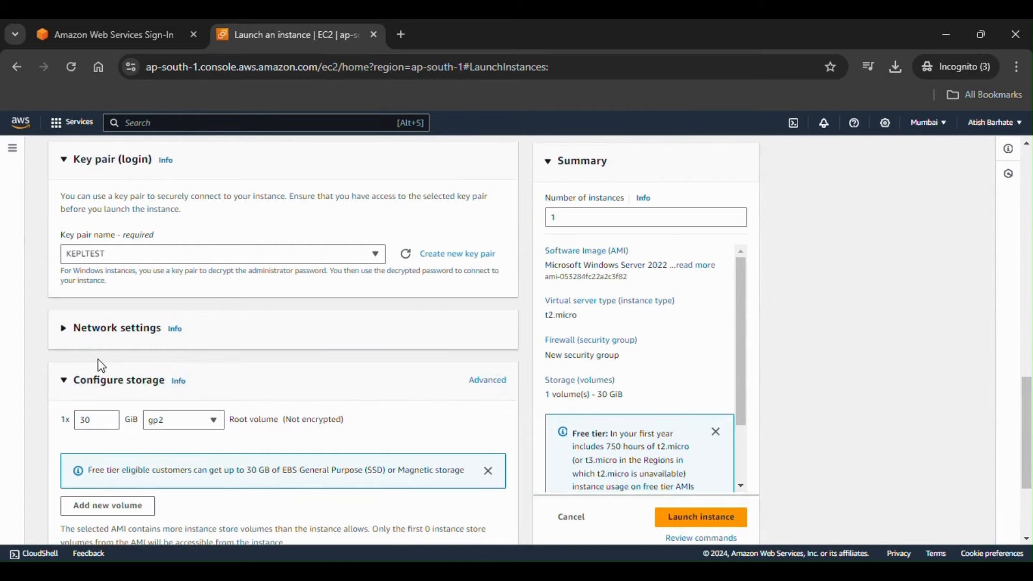
pyautogui.scroll(-2, 102, 366)
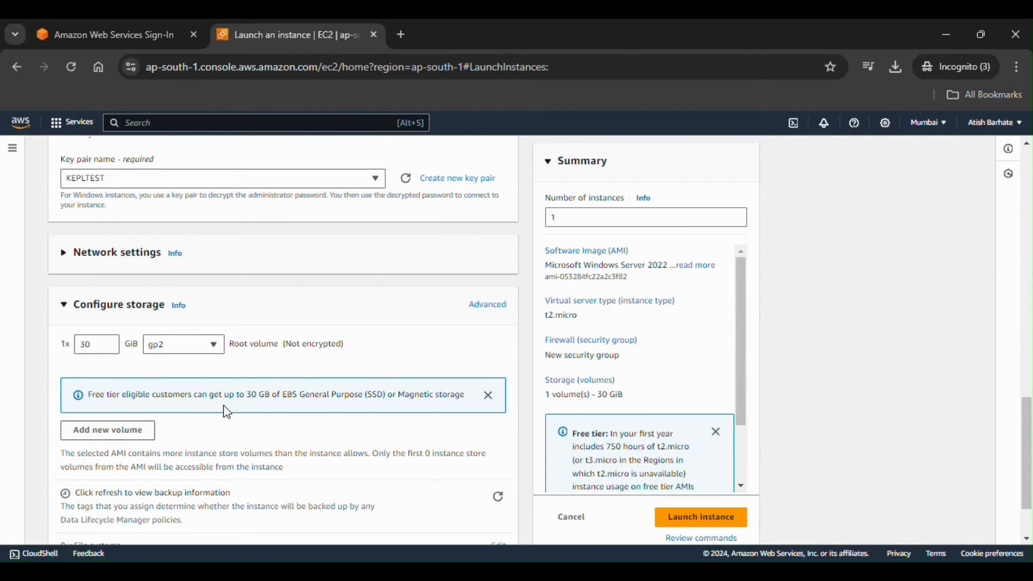
pyautogui.scroll(-2, 227, 412)
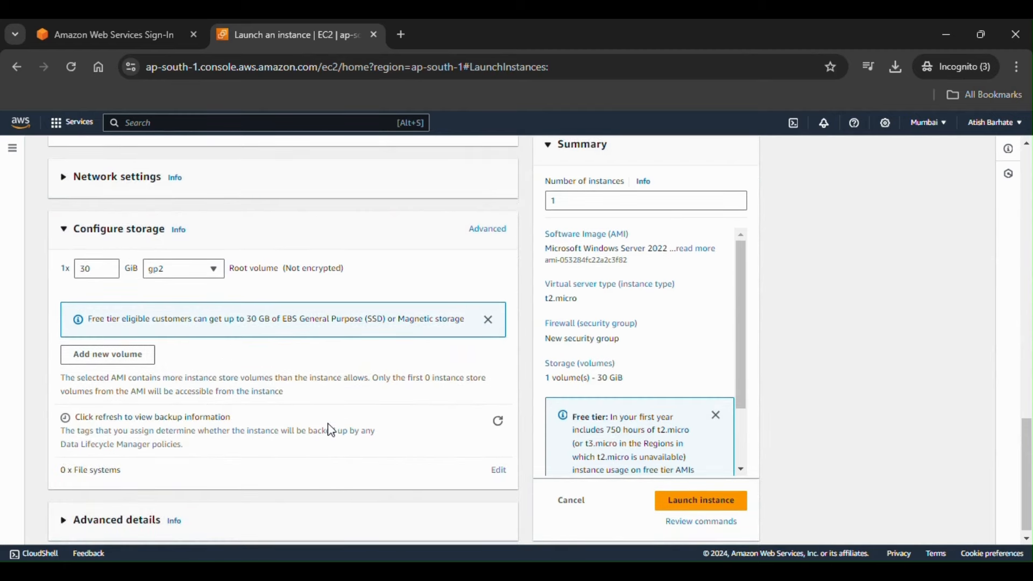
pyautogui.click(498, 235)
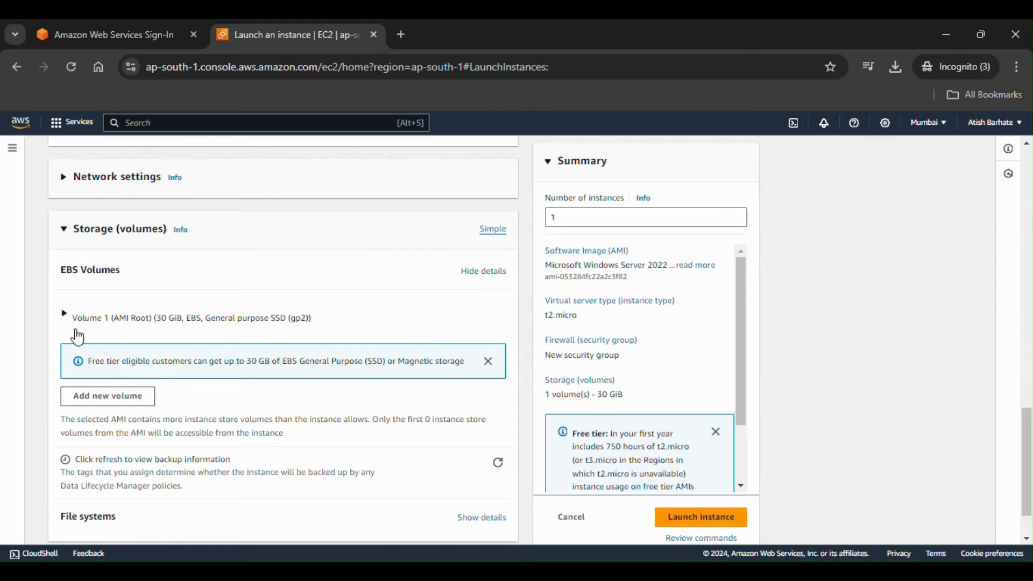
pyautogui.click(65, 318)
pyautogui.click(65, 318)
pyautogui.click(64, 232)
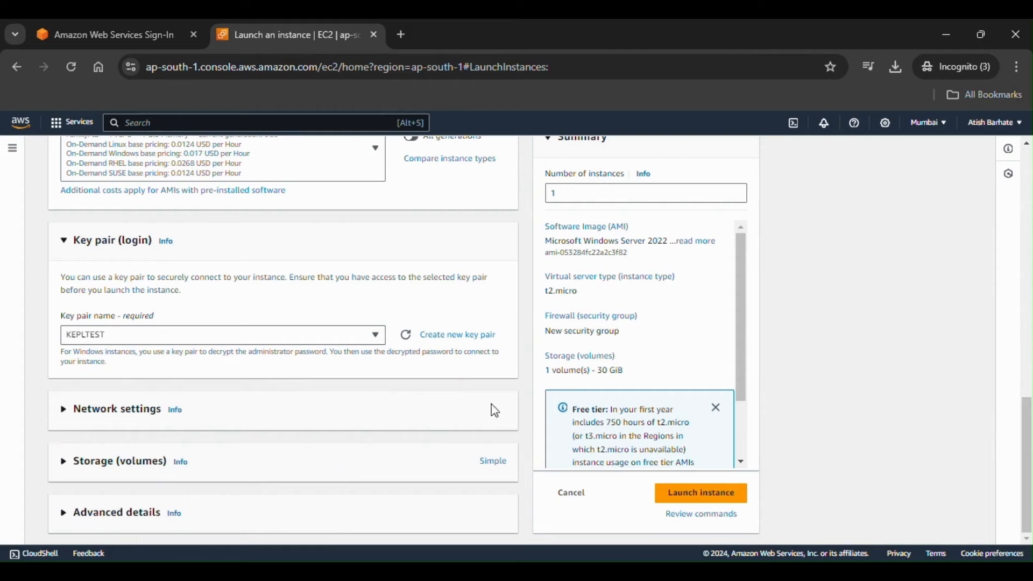
# Step: Scroll back to review the KEPLTEST name and Windows Server 2022 Base AMI
pyautogui.scroll(8, 367, 438)
pyautogui.scroll(5, 367, 438)
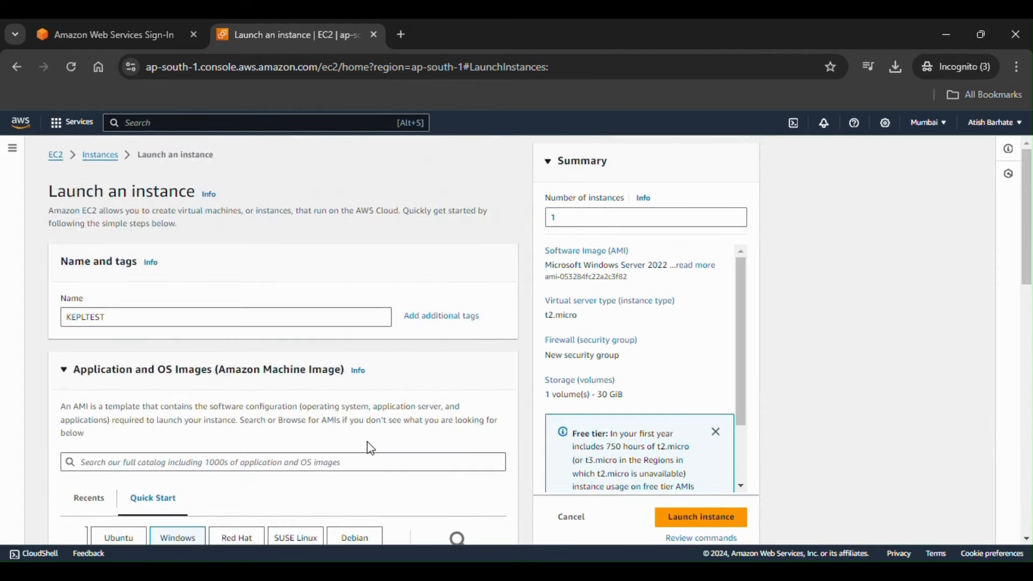
pyautogui.scroll(-3, 368, 446)
pyautogui.scroll(-2, 371, 456)
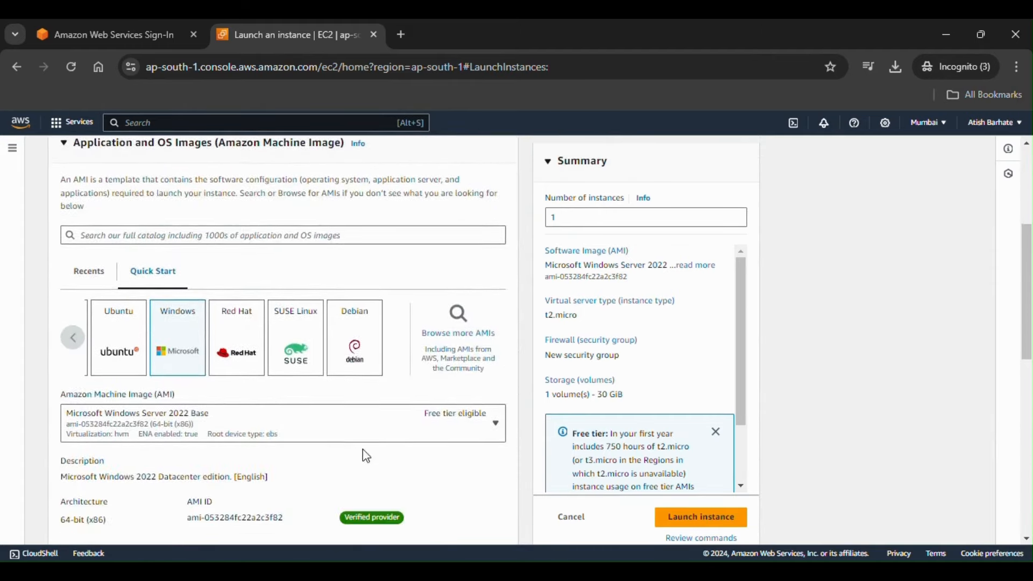
pyautogui.scroll(3, 370, 466)
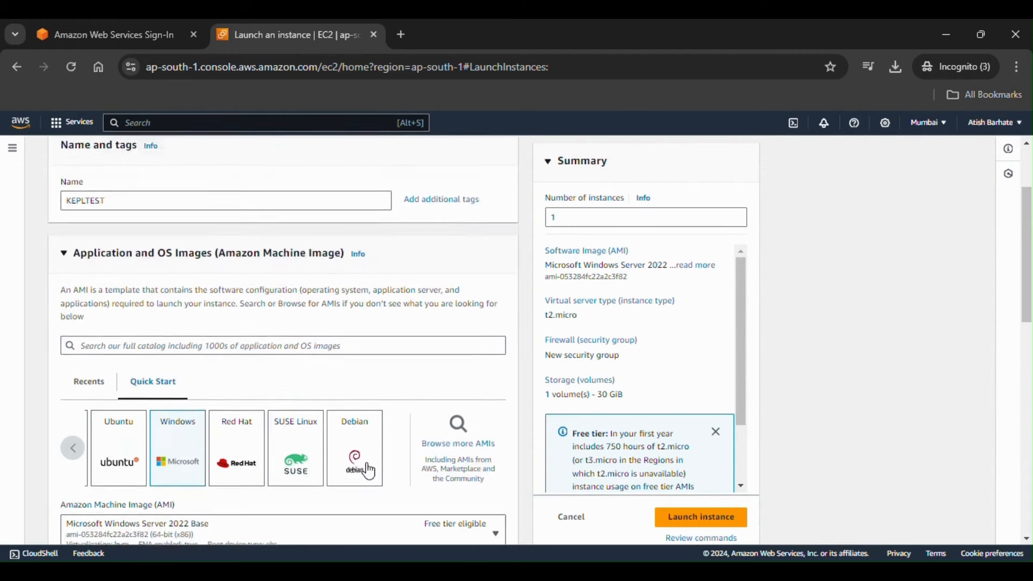
pyautogui.scroll(-1, 370, 468)
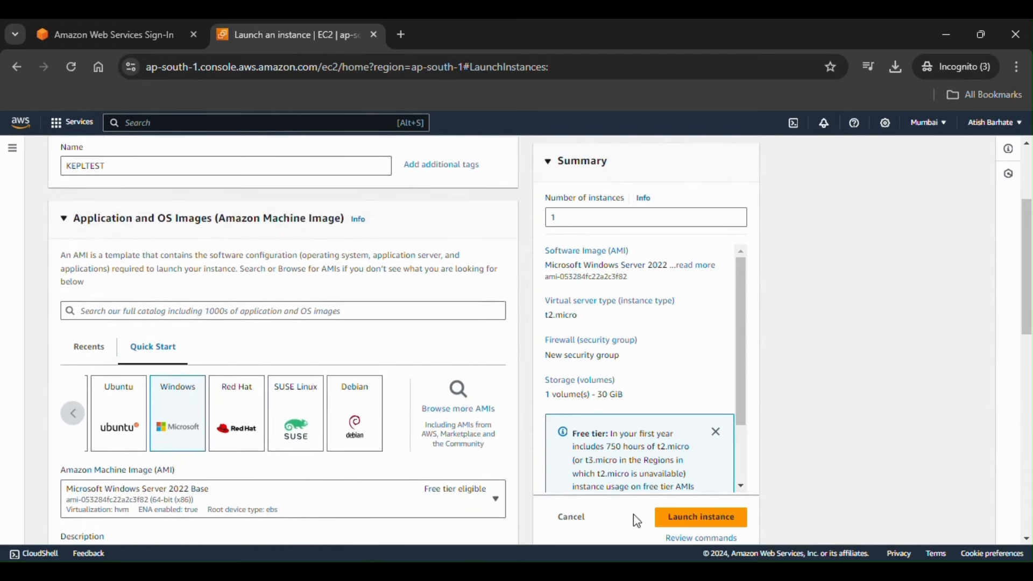
# Step: Launch the KEPLTEST instance and view it in the Instances list, resizing the columns
pyautogui.click(694, 522)
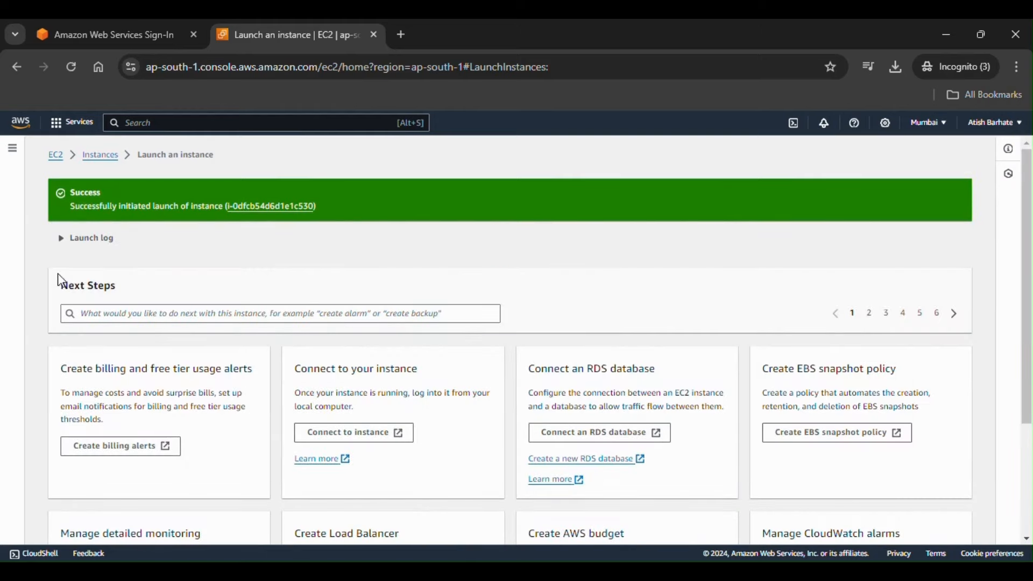
pyautogui.click(281, 215)
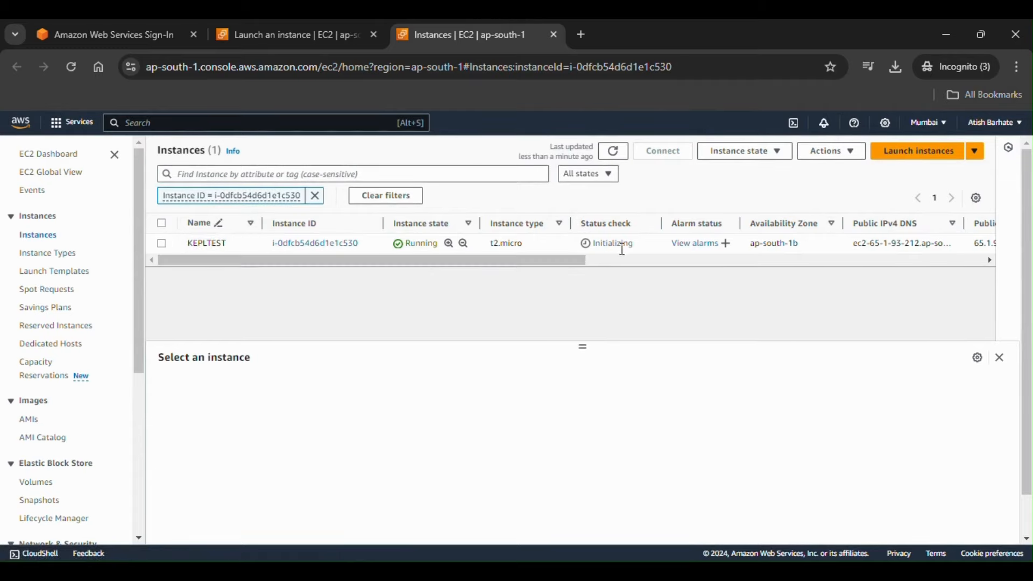
pyautogui.moveTo(589, 264); pyautogui.dragTo(929, 275)
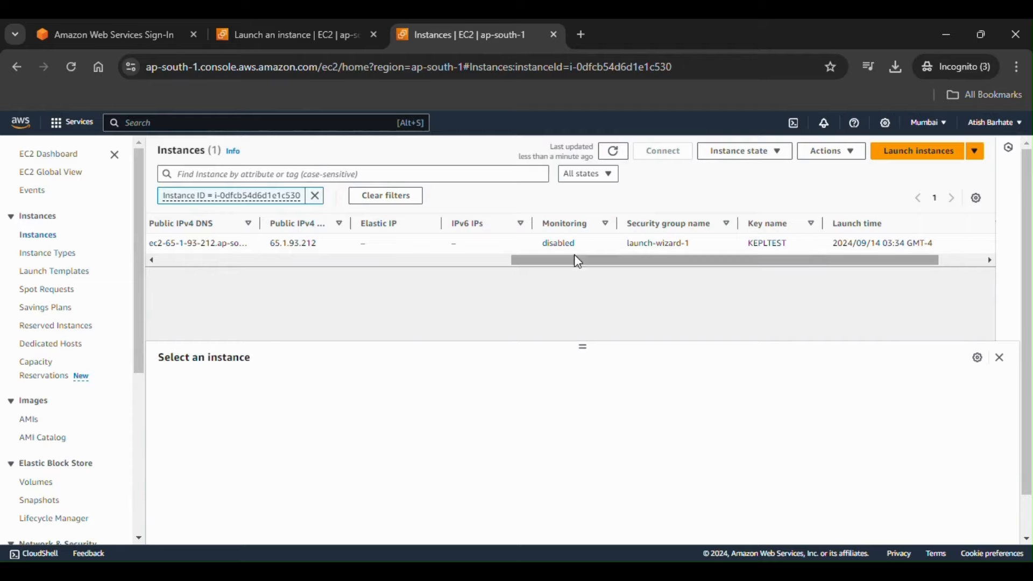
pyautogui.moveTo(573, 259); pyautogui.dragTo(642, 258)
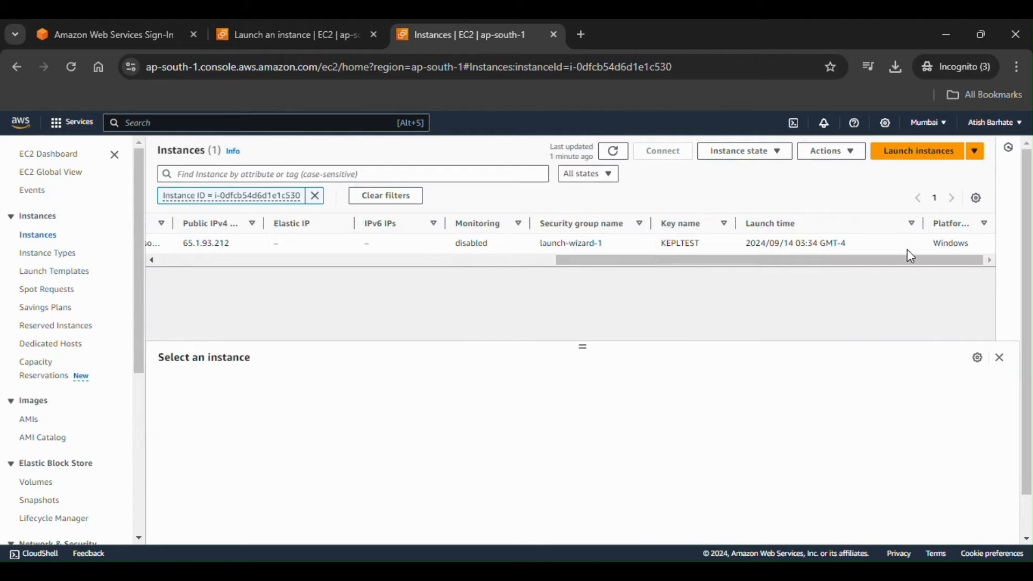
pyautogui.moveTo(924, 225); pyautogui.dragTo(897, 226)
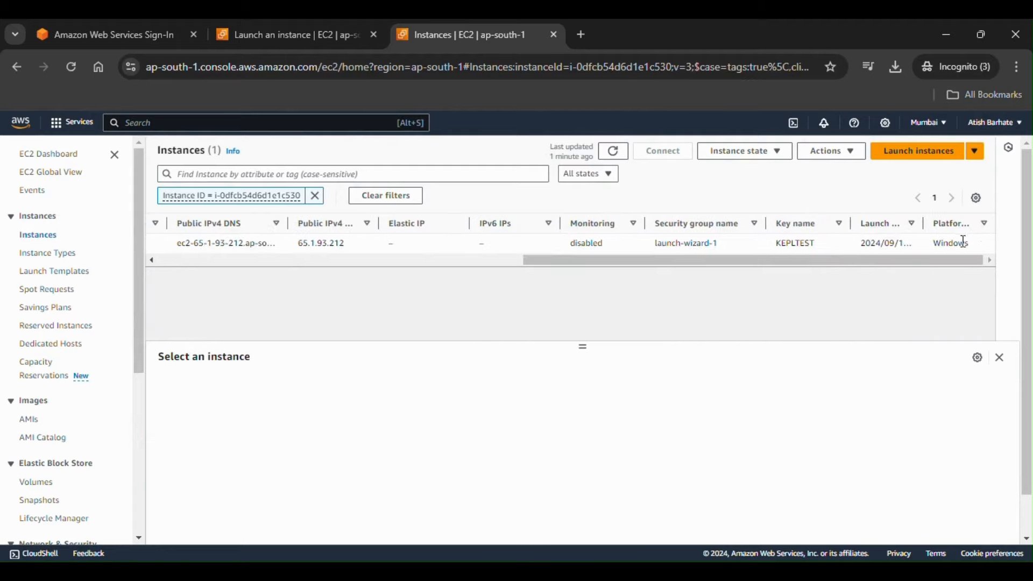
pyautogui.moveTo(563, 268); pyautogui.dragTo(187, 294)
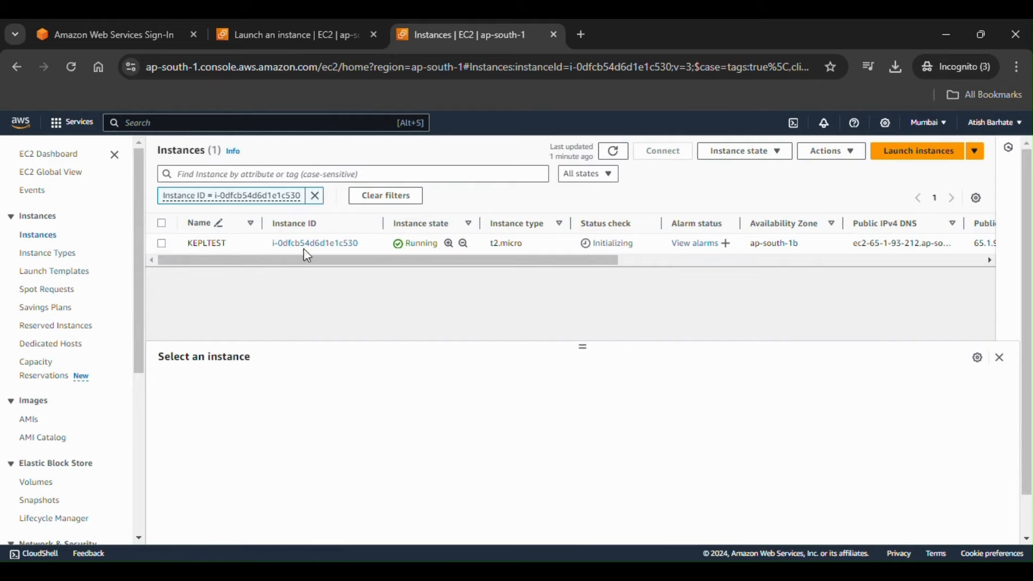
# Step: Open and close the Actions and Instance state menus without changing anything
pyautogui.click(850, 157)
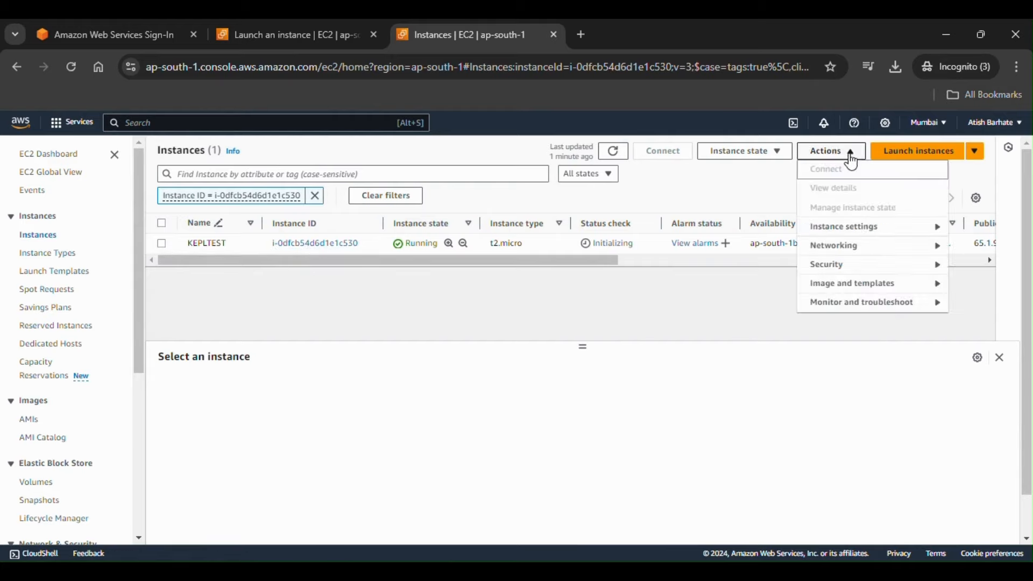
pyautogui.click(778, 161)
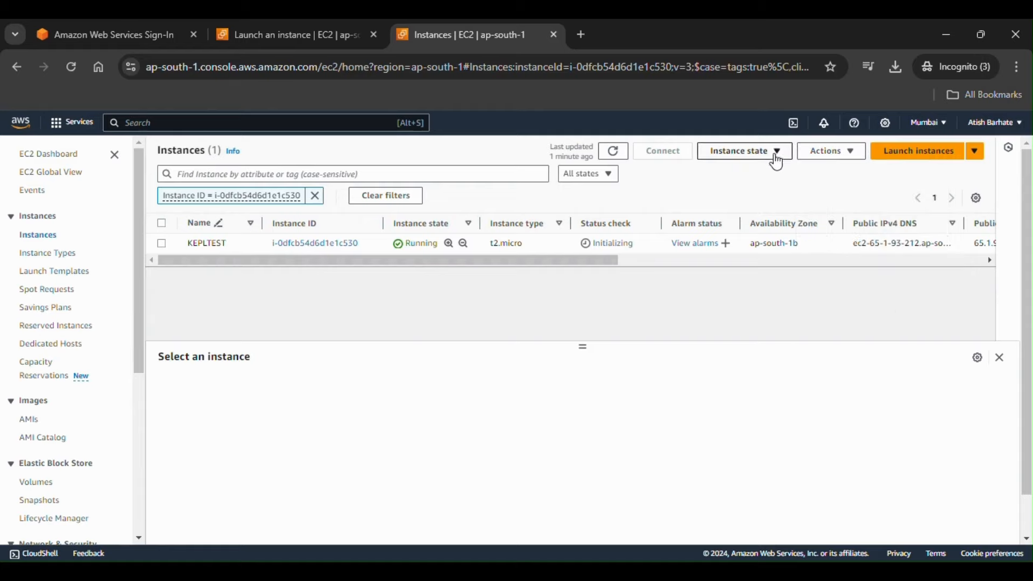
pyautogui.click(778, 162)
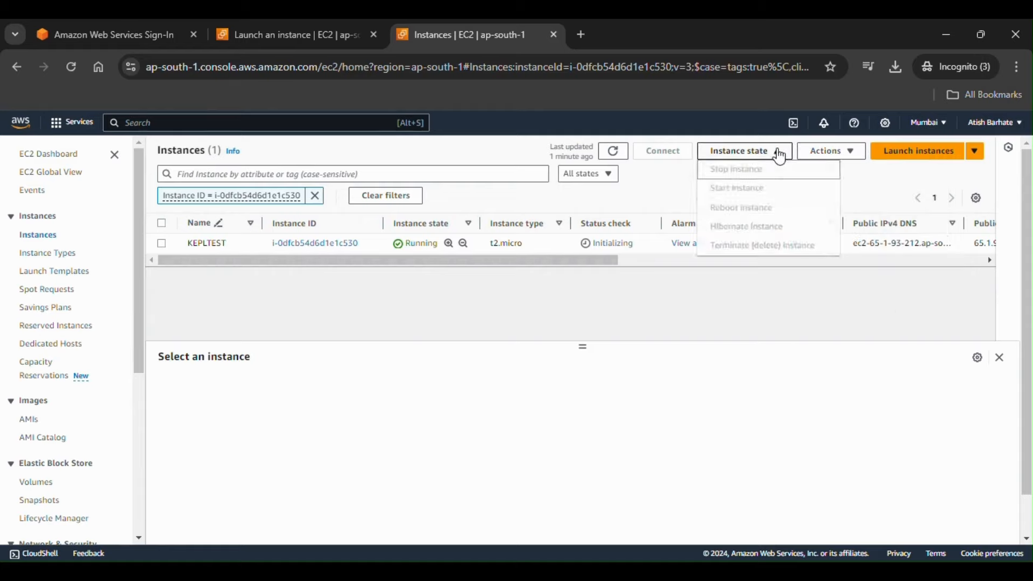
pyautogui.click(778, 160)
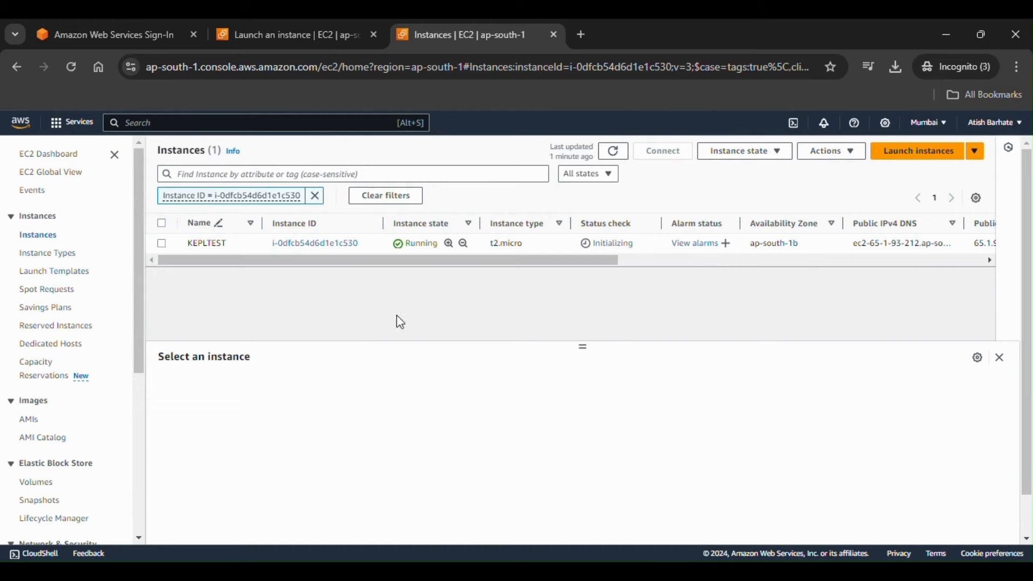
# Step: Open KEPLTEST's Connect page on the RDP client tab showing its public DNS and Administrator username
pyautogui.click(320, 245)
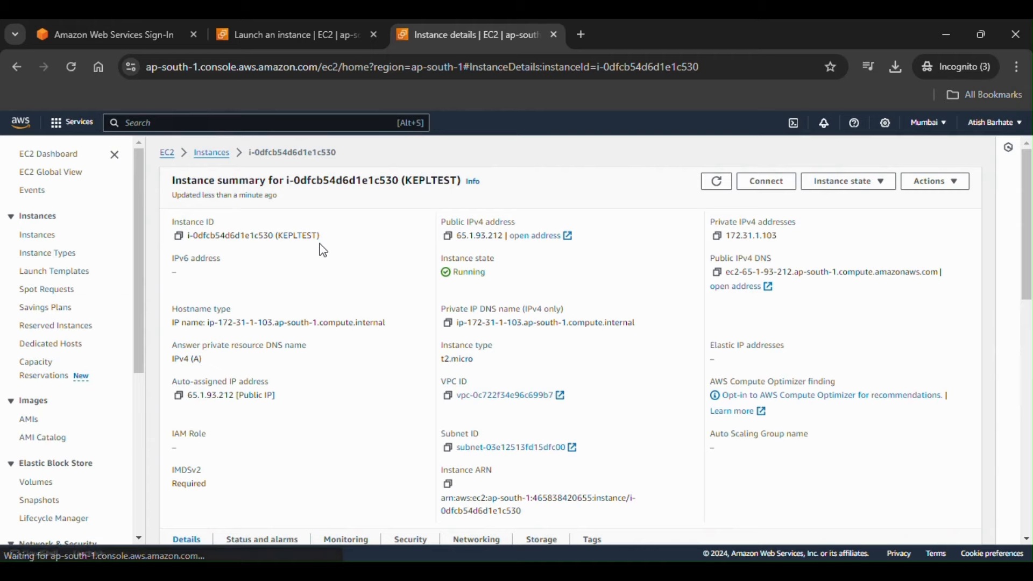
pyautogui.click(223, 153)
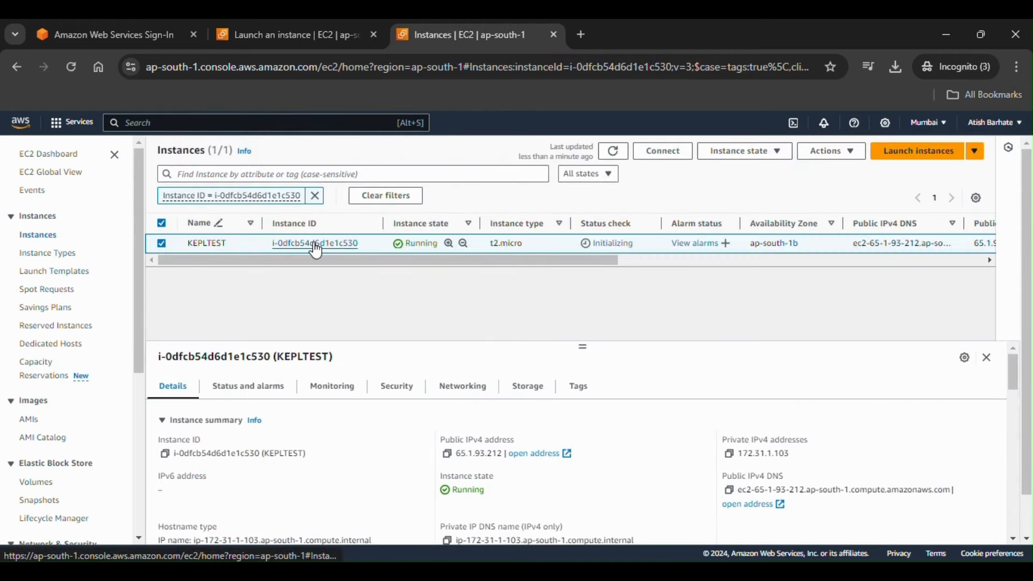
pyautogui.click(312, 245)
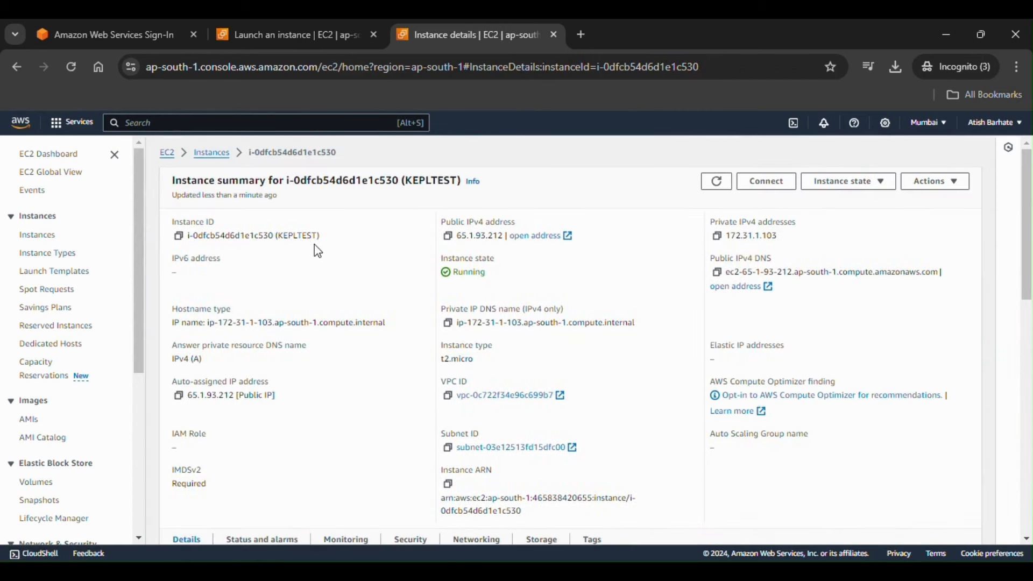
pyautogui.click(771, 183)
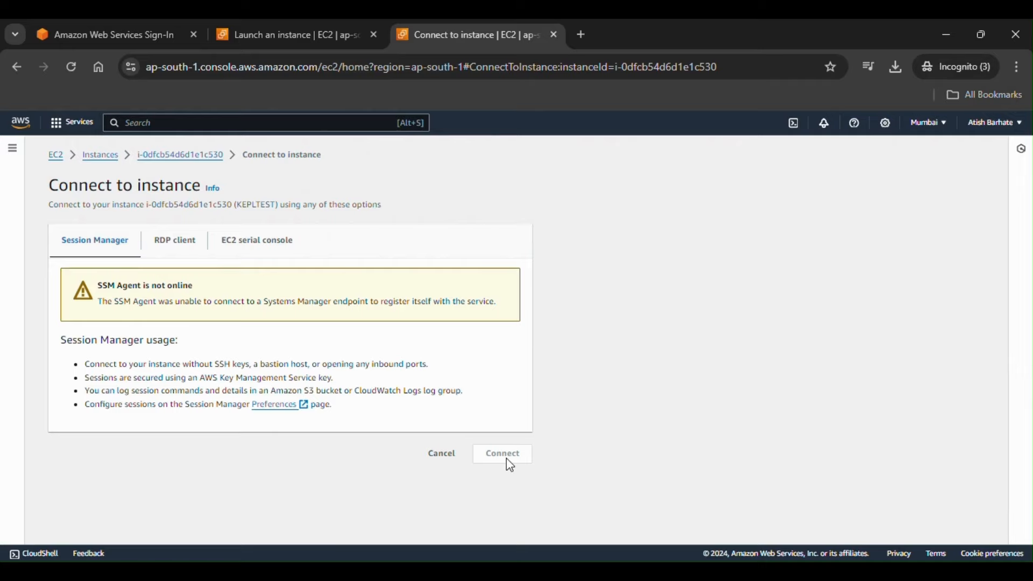
pyautogui.click(181, 254)
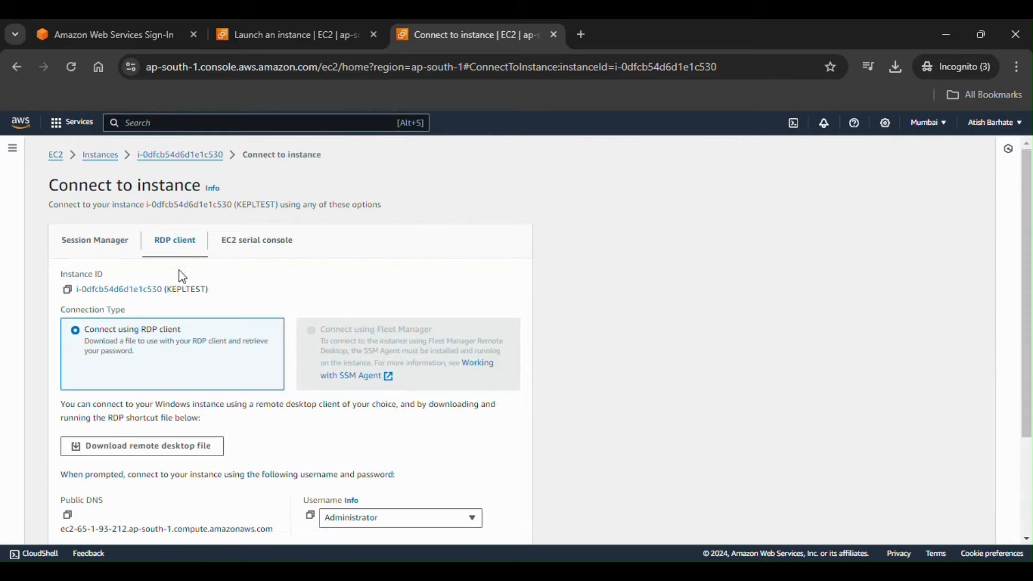
pyautogui.scroll(-1, 199, 433)
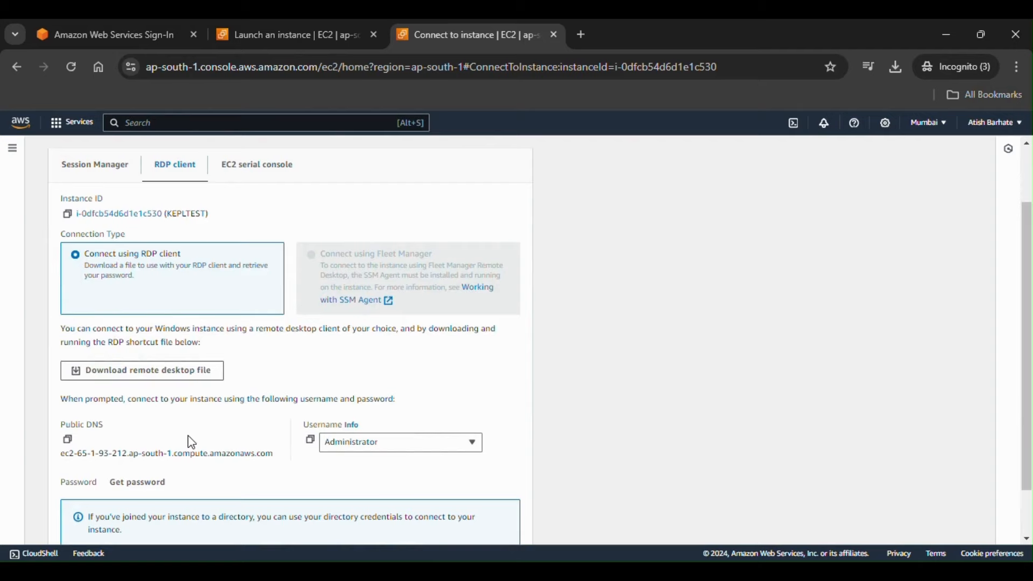
pyautogui.scroll(-1, 192, 441)
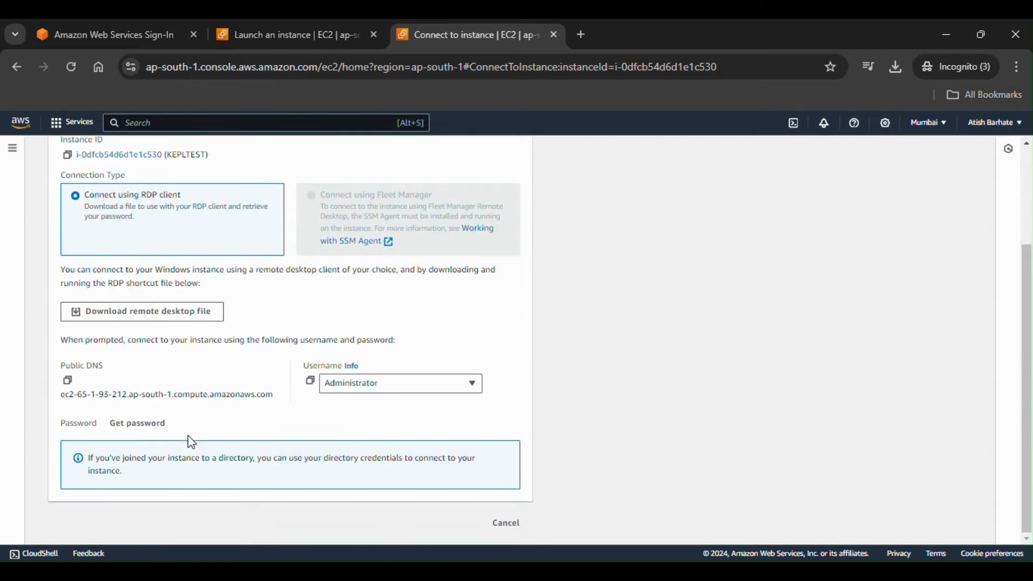
# Step: Download KEPLTEST (1).rdp and open it, connecting until Windows Security asks for the Administrator password
pyautogui.click(172, 323)
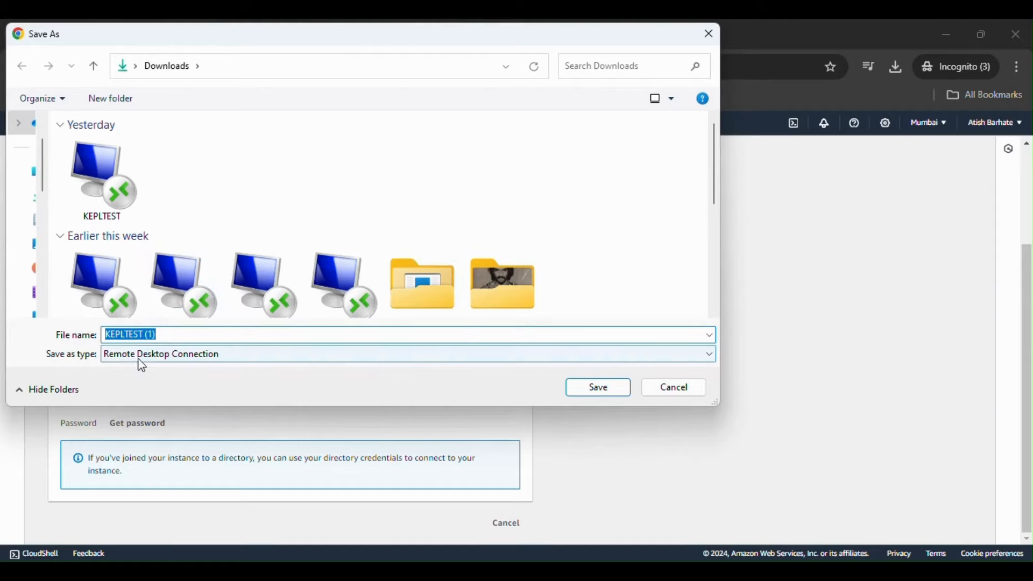
pyautogui.click(603, 392)
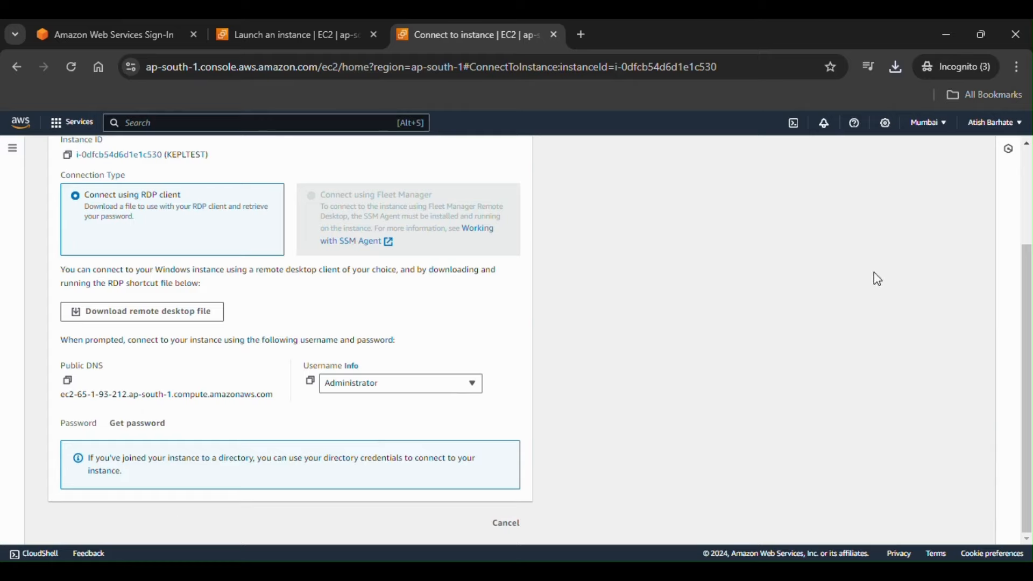
pyautogui.click(896, 67)
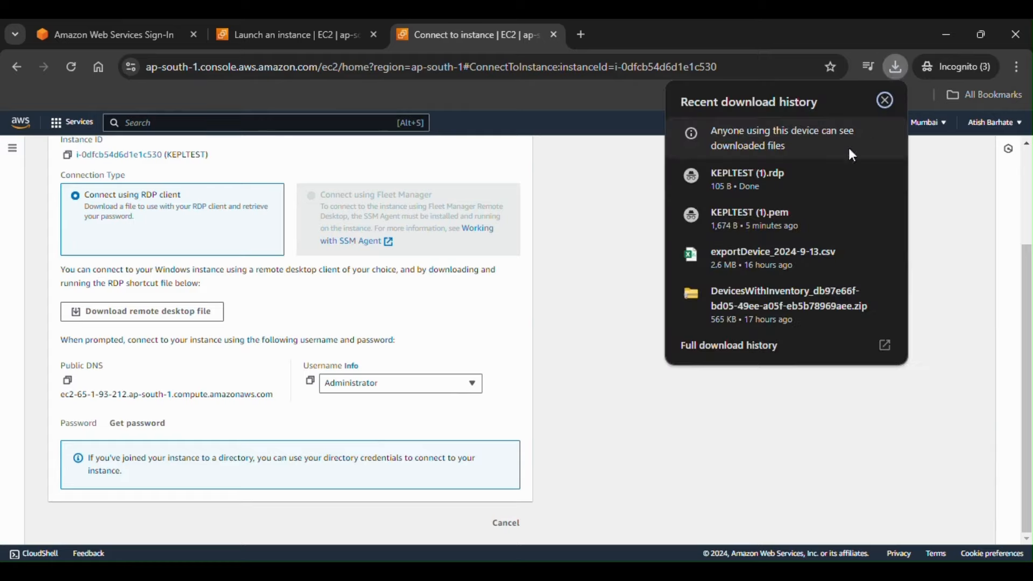
pyautogui.click(793, 185)
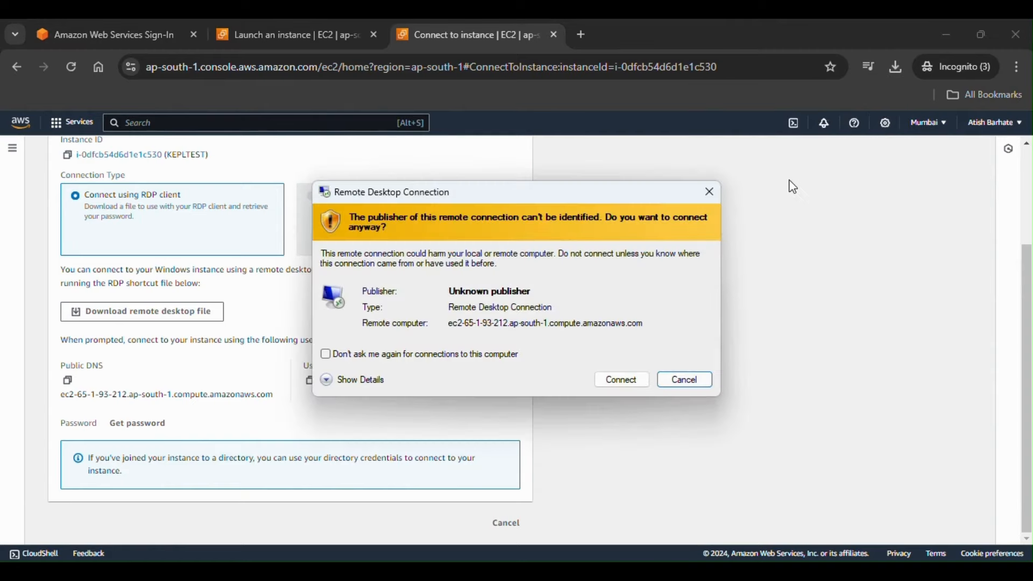
pyautogui.click(622, 381)
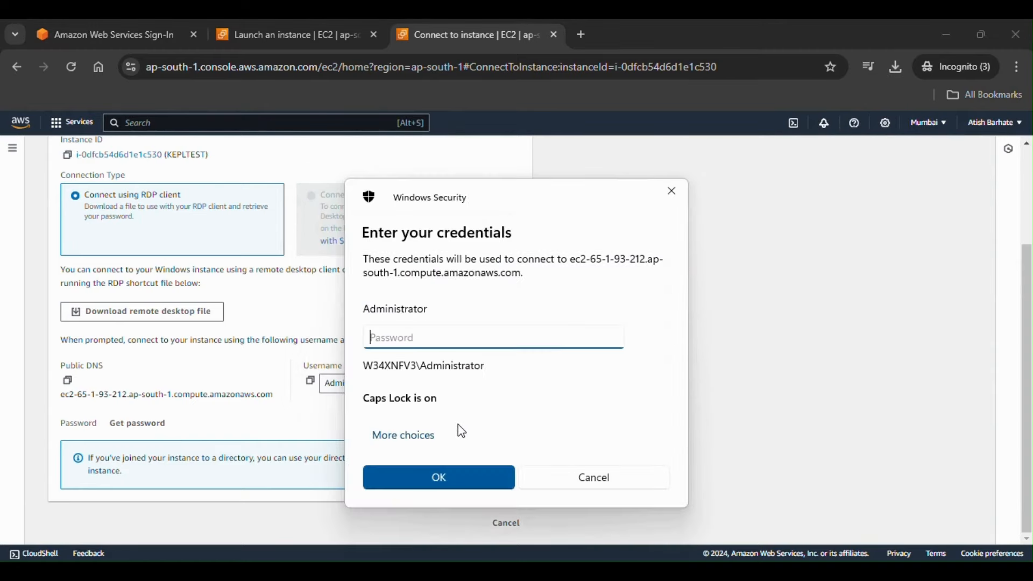
pyautogui.press('capslock')
pyautogui.moveTo(529, 194); pyautogui.dragTo(756, 180)
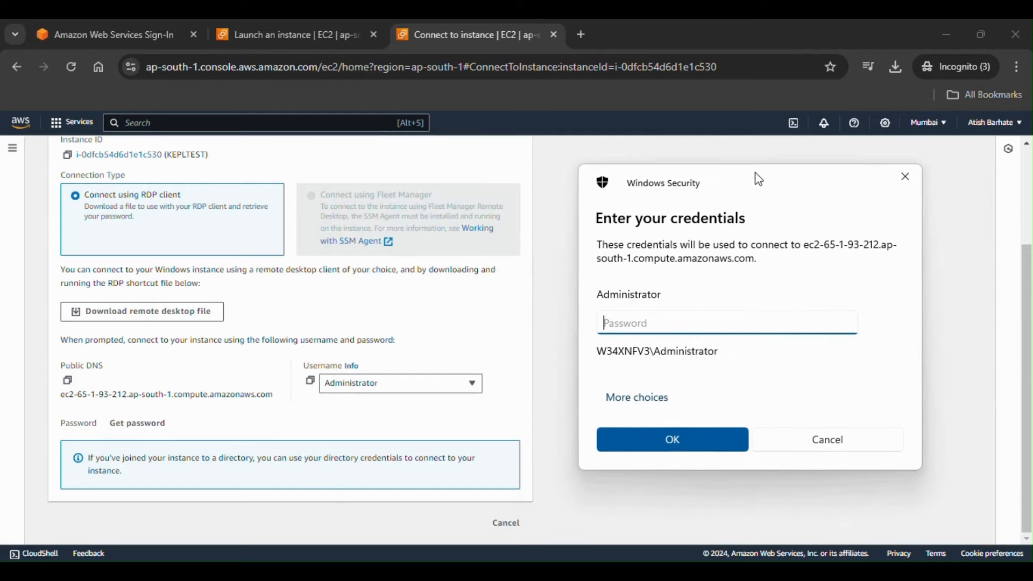
# Step: Decrypt the Administrator password using KEPLTEST (1).pem and copy it to the clipboard
pyautogui.click(135, 427)
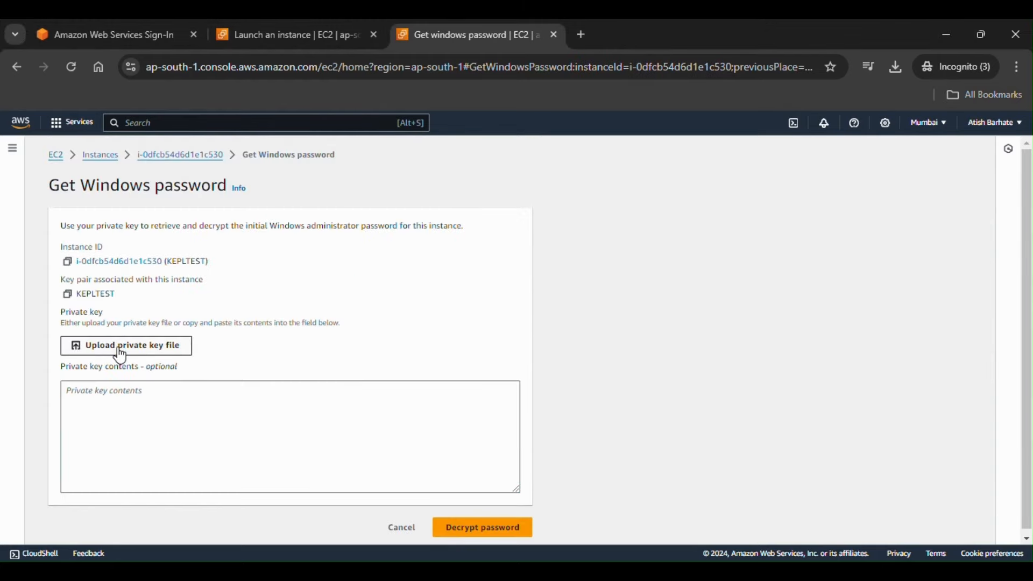
pyautogui.click(121, 346)
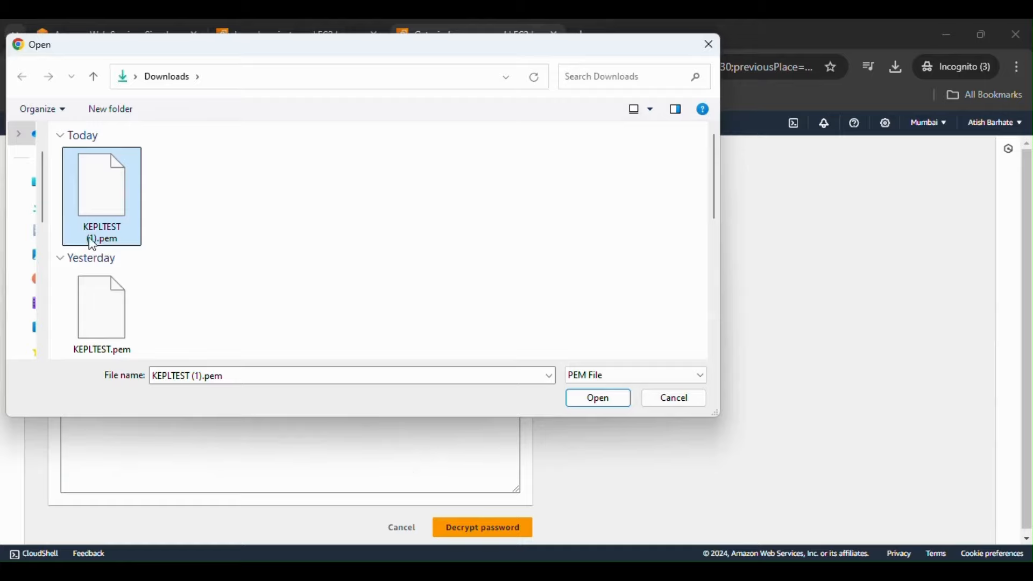
pyautogui.click(605, 401)
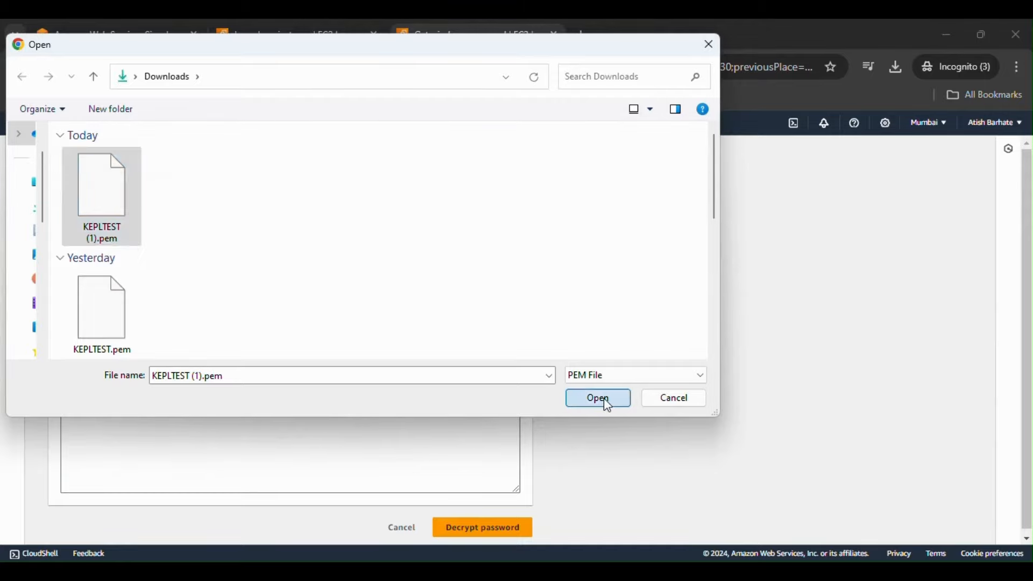
pyautogui.scroll(-8, 463, 466)
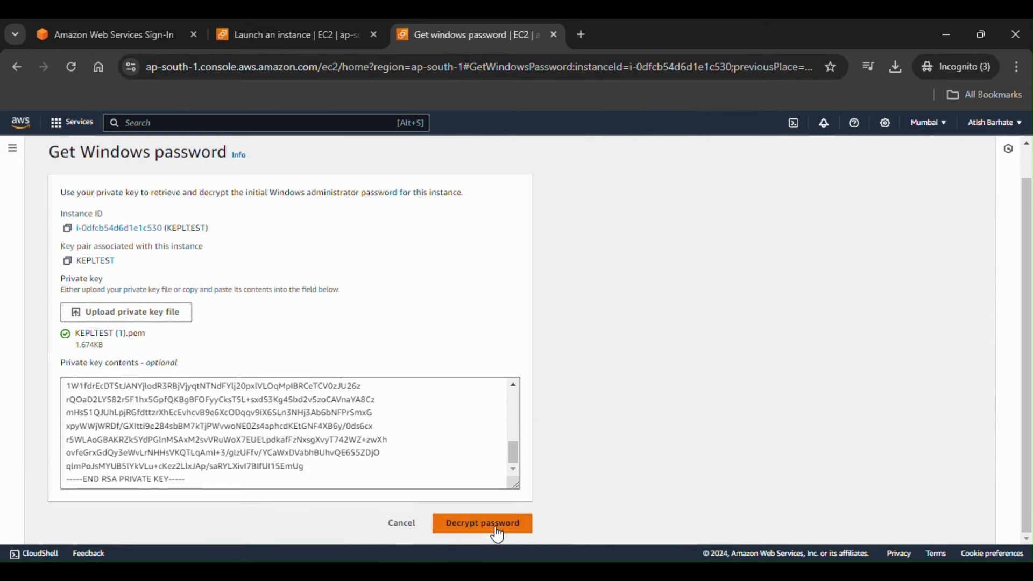
pyautogui.click(497, 528)
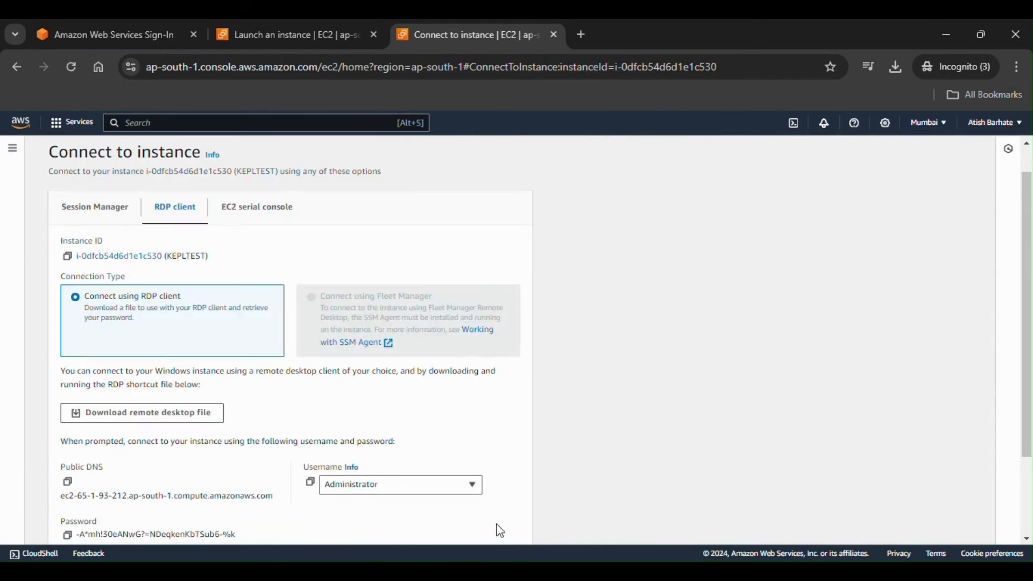
pyautogui.scroll(-2, 512, 474)
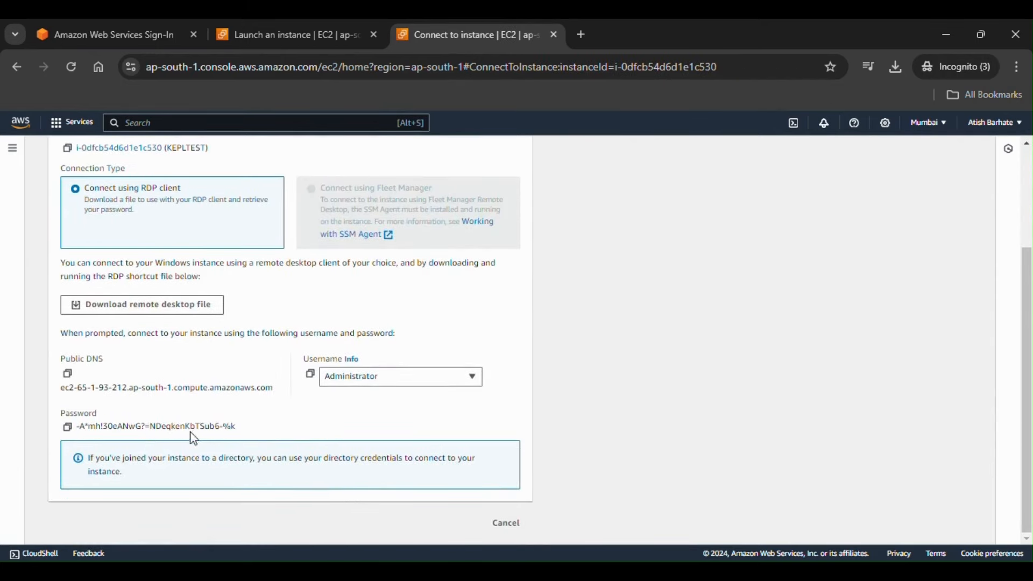
pyautogui.click(68, 427)
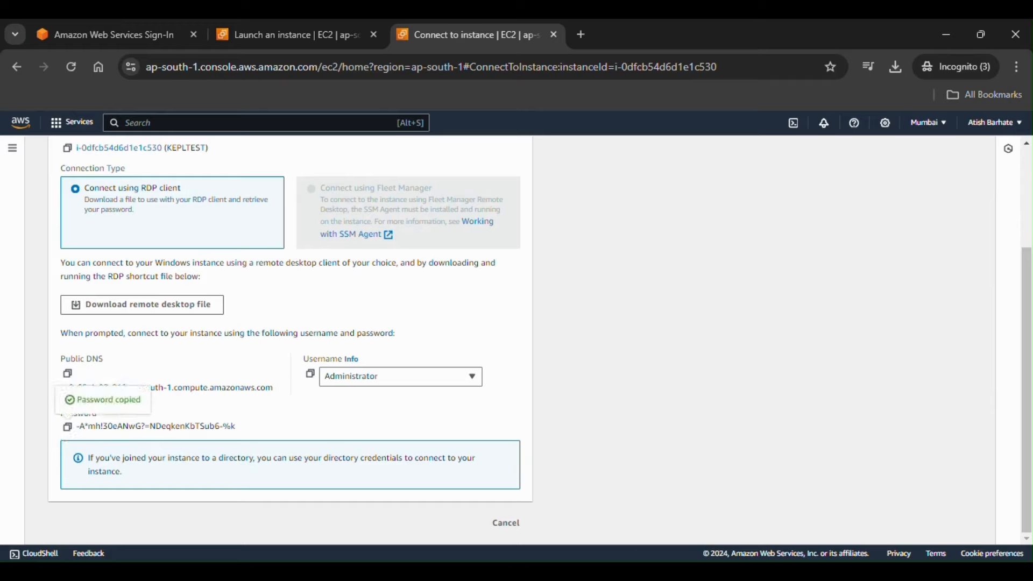
# Step: Paste the decrypted Administrator password into Windows Security, submit it, and accept the certificate warning
pyautogui.click(703, 571)
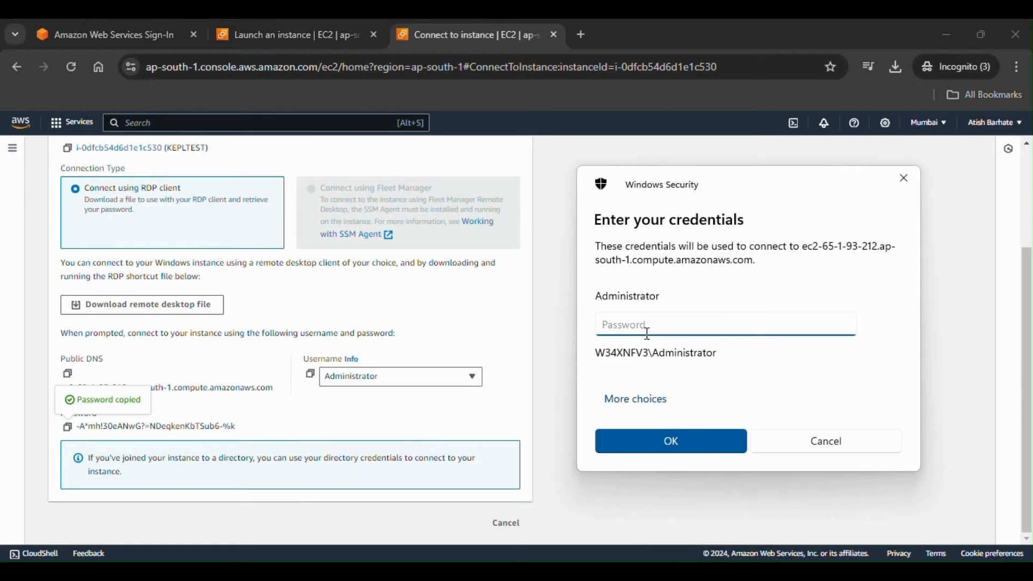
pyautogui.hotkey('ctrl', 'v')
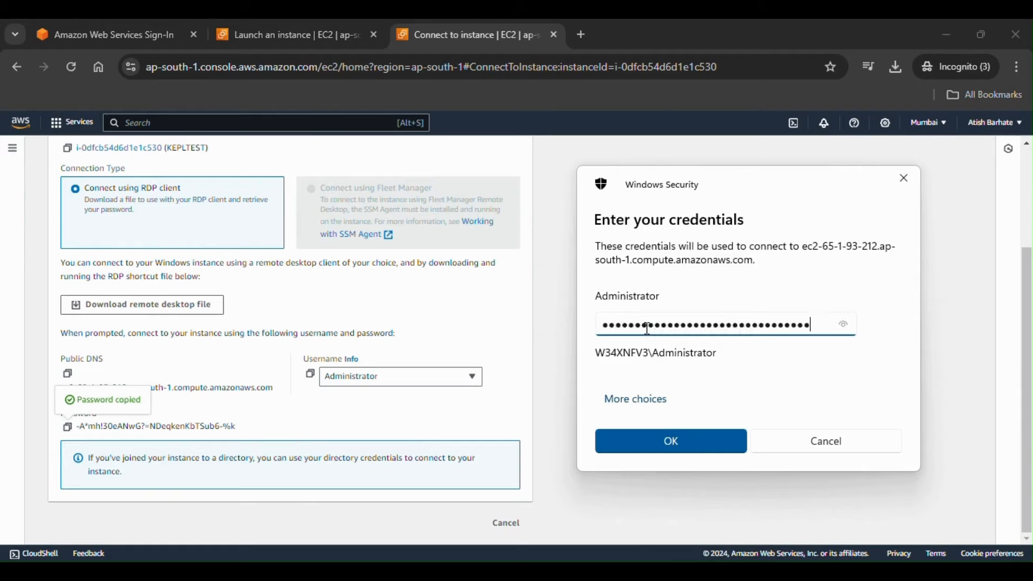
pyautogui.click(436, 43)
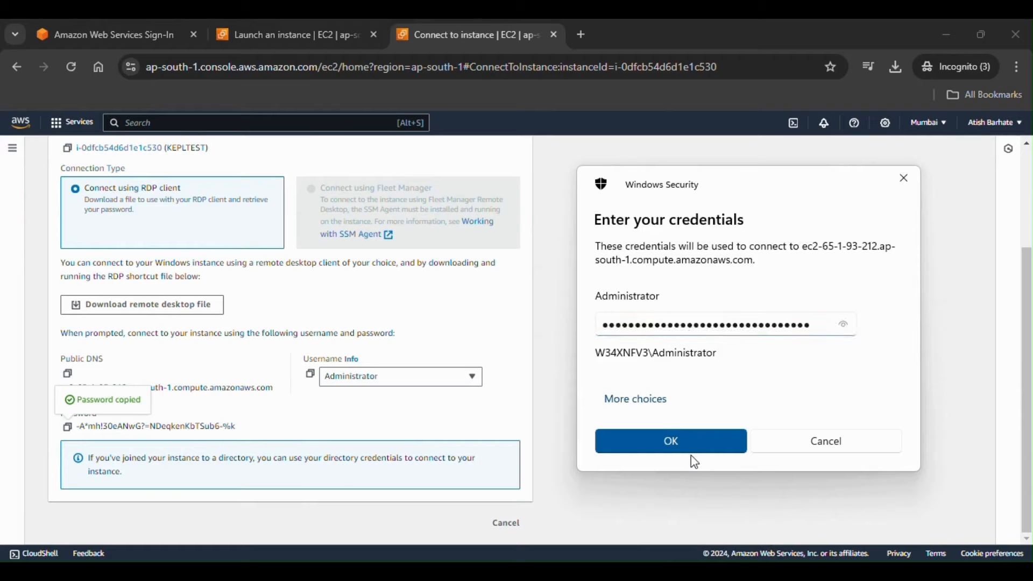
pyautogui.click(691, 440)
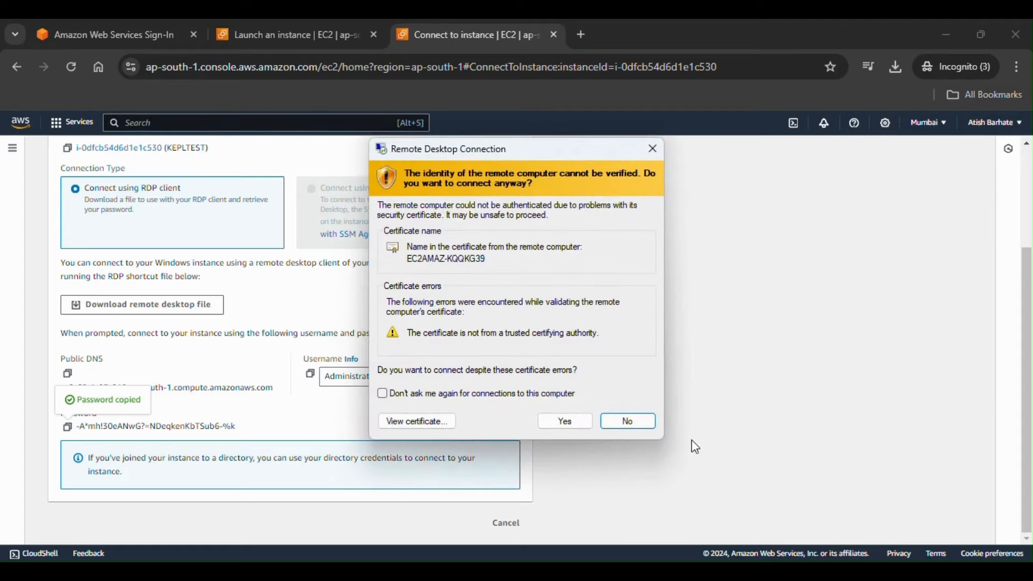
pyautogui.click(564, 424)
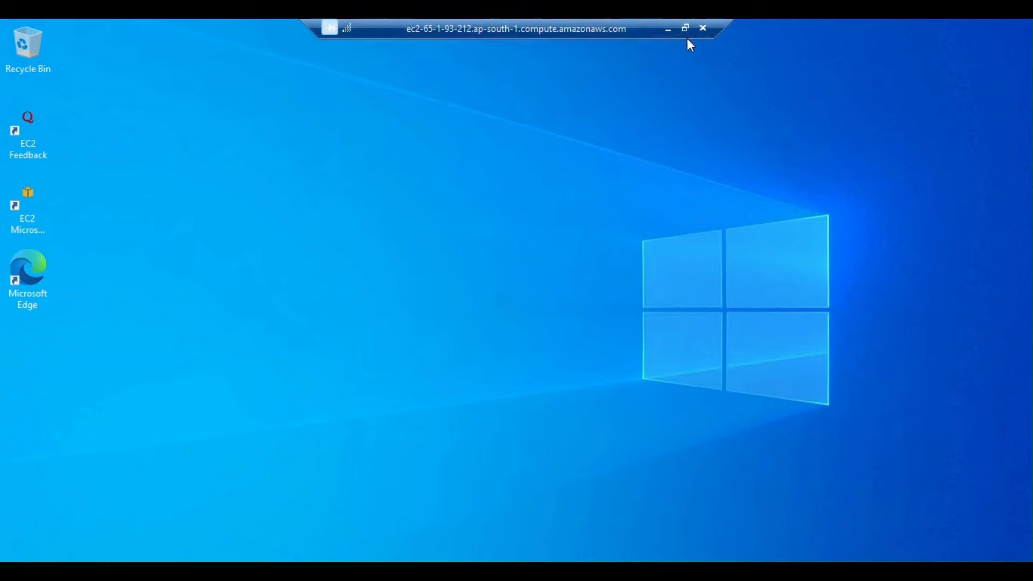
# Step: Switch the KEPLTEST remote session from full screen to a window with Ctrl+Alt+Break
pyautogui.press('ctrl+alt+Break')
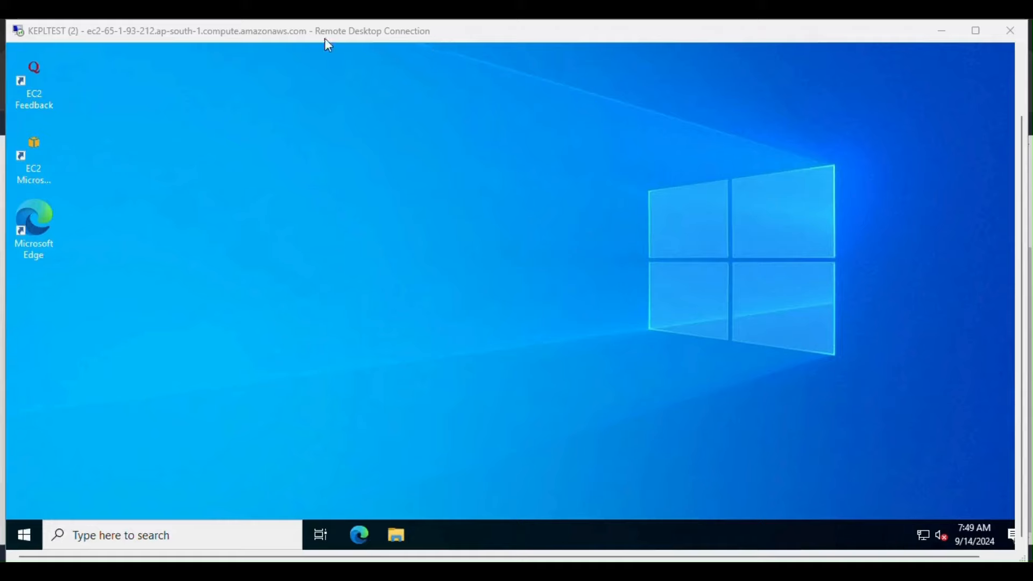